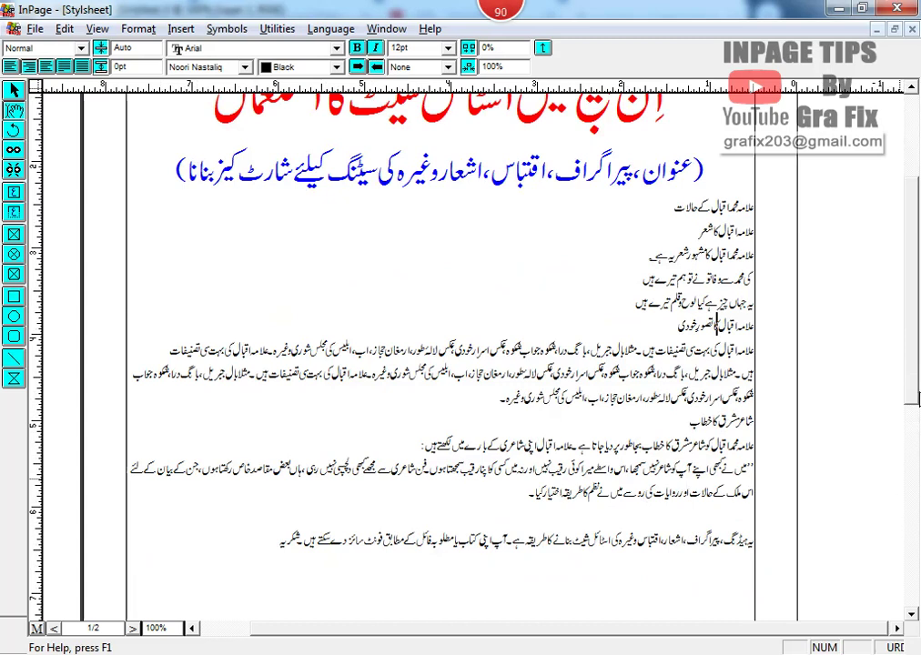
pyautogui.moveTo(915, 387); pyautogui.dragTo(915, 312)
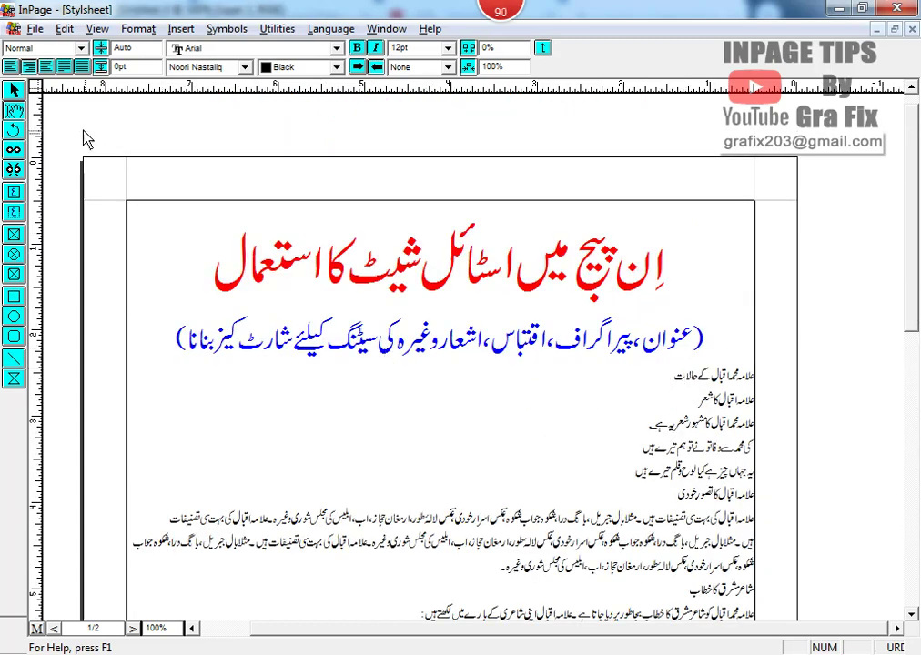
pyautogui.click(144, 30)
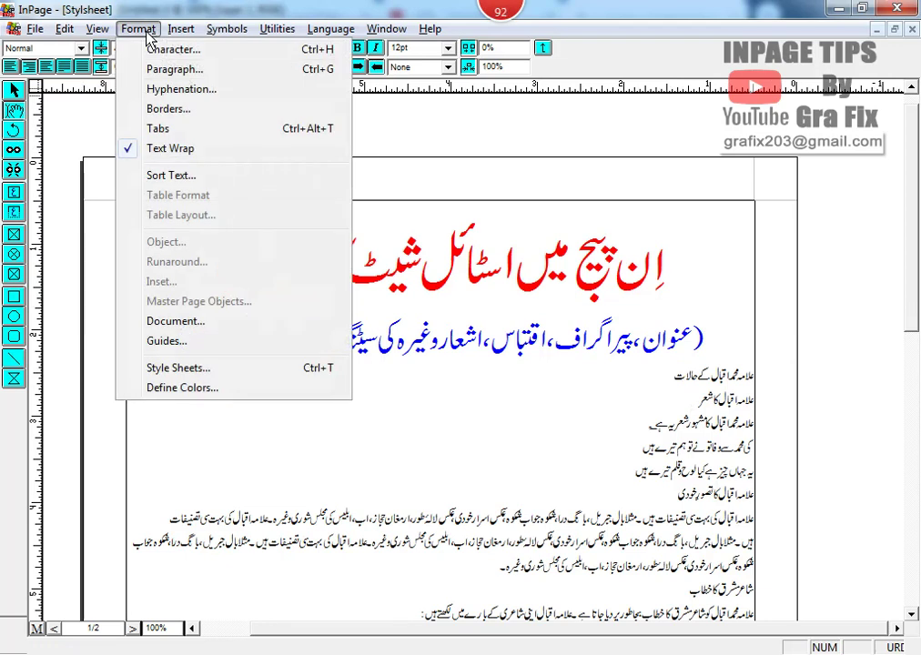
pyautogui.click(41, 50)
pyautogui.click(41, 48)
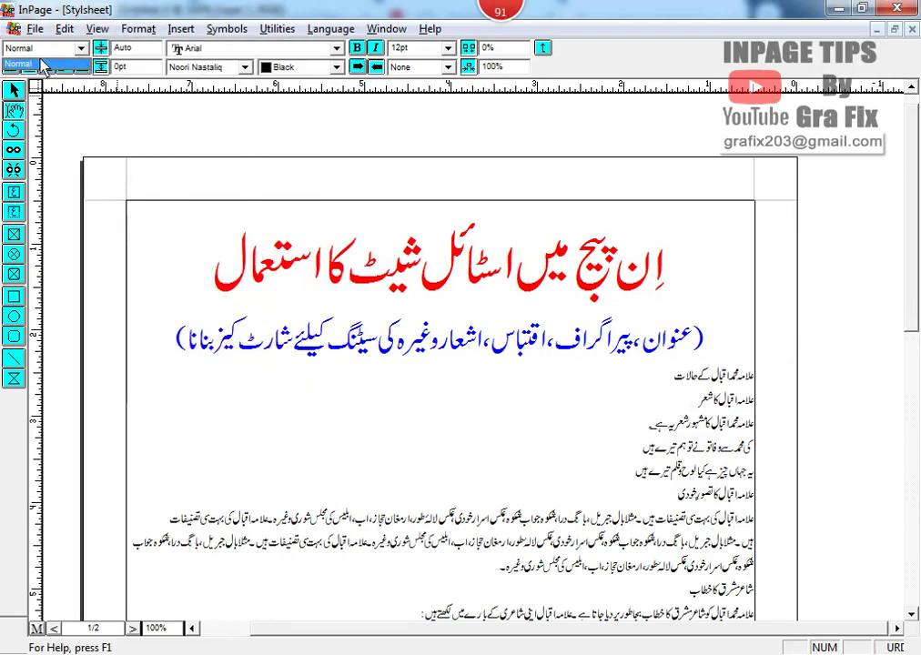
pyautogui.click(33, 51)
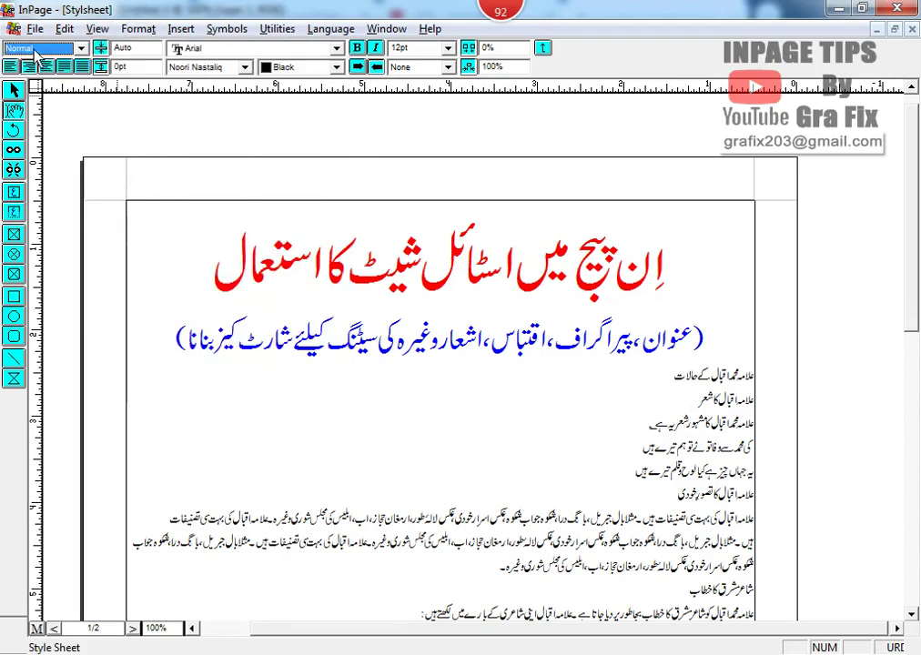
# - Create a style sheet named Heading and assign it the shortcut key h
pyautogui.click(139, 28)
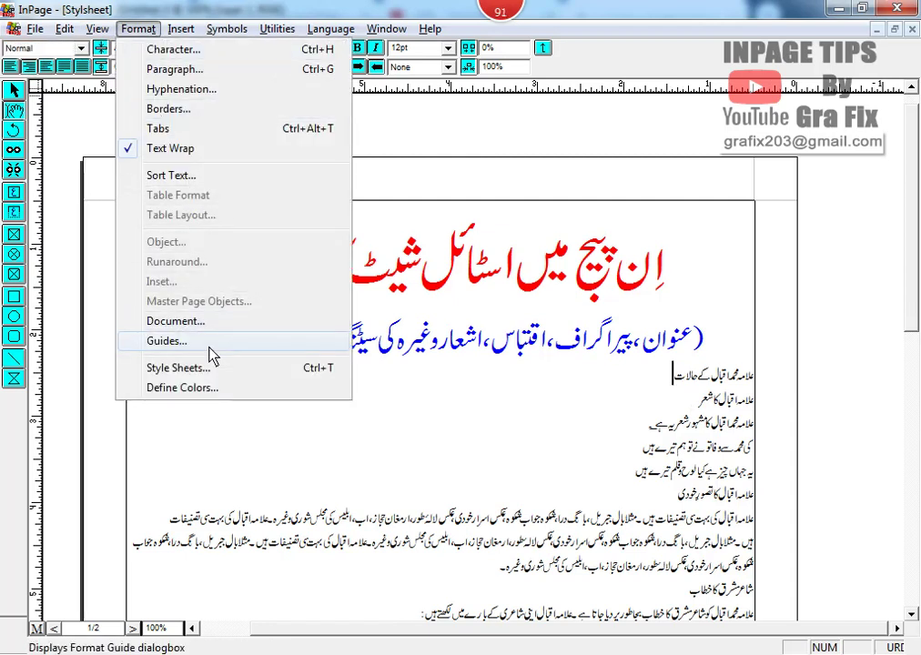
pyautogui.click(314, 370)
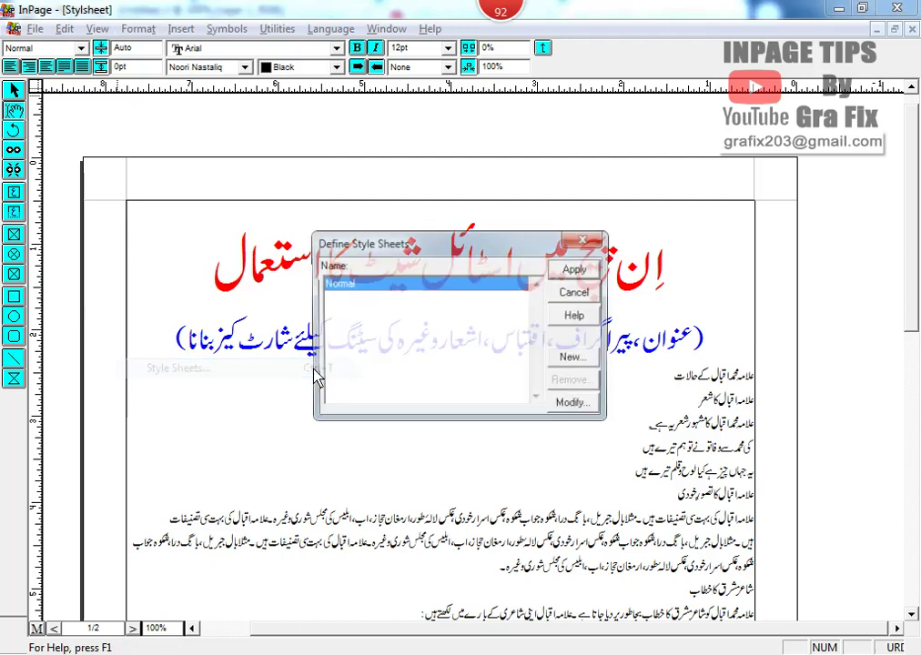
pyautogui.click(576, 361)
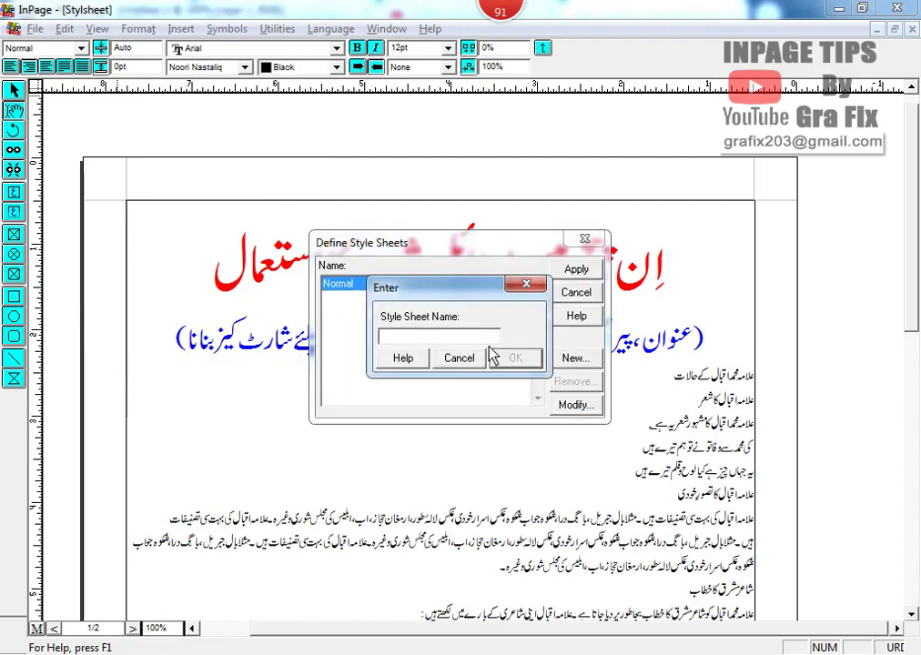
pyautogui.write('Heading')
pyautogui.click(516, 359)
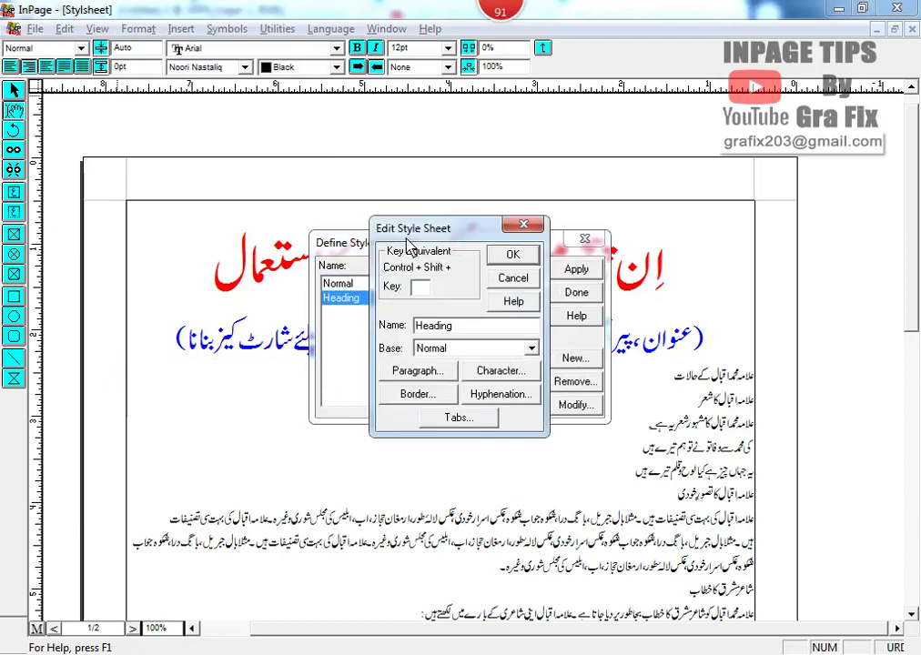
pyautogui.moveTo(409, 235); pyautogui.dragTo(479, 235)
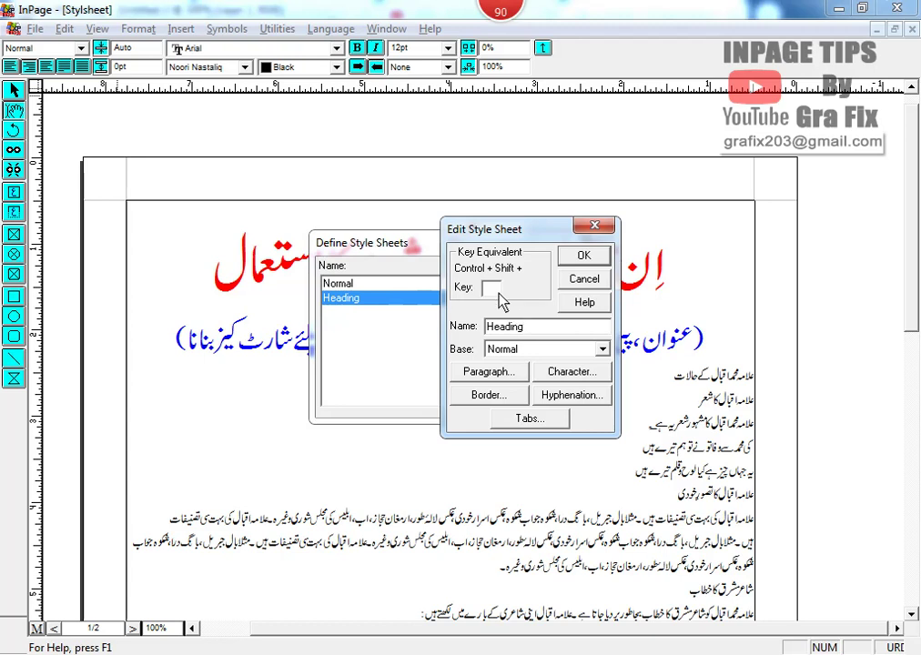
# - Set the Heading style's paragraph alignment to Centered
pyautogui.click(520, 375)
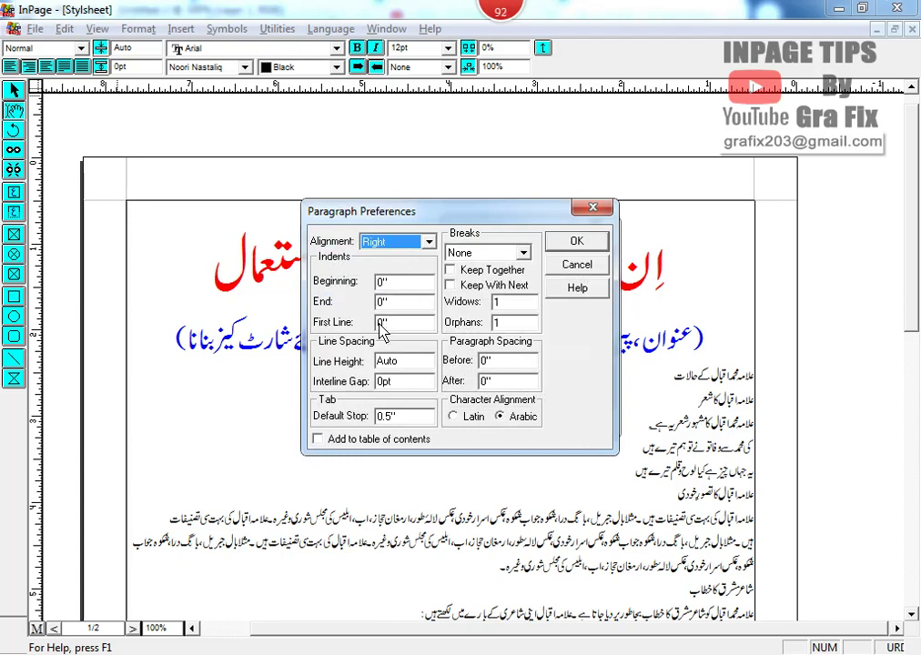
pyautogui.click(389, 244)
pyautogui.click(397, 281)
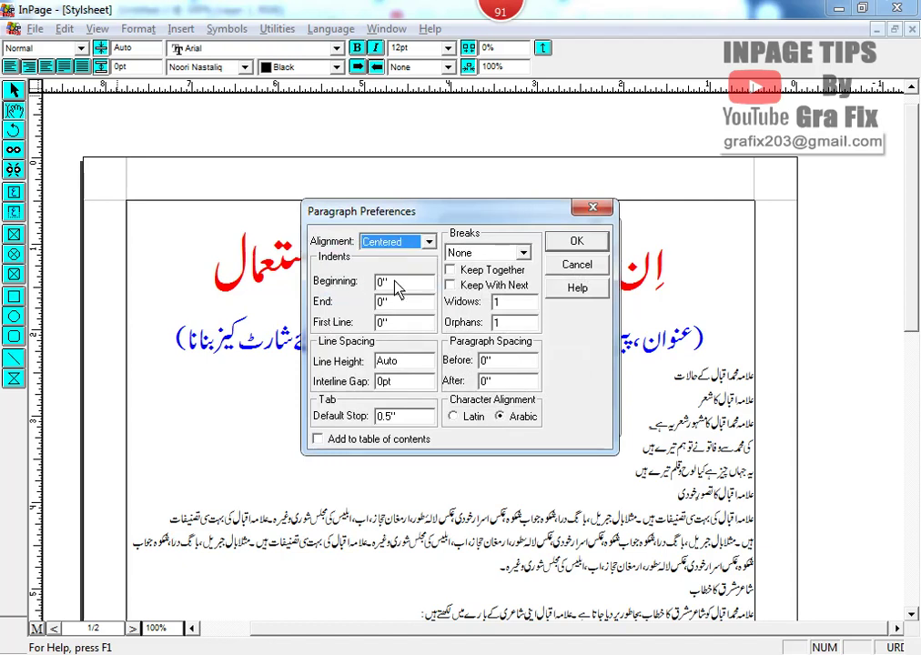
pyautogui.click(571, 244)
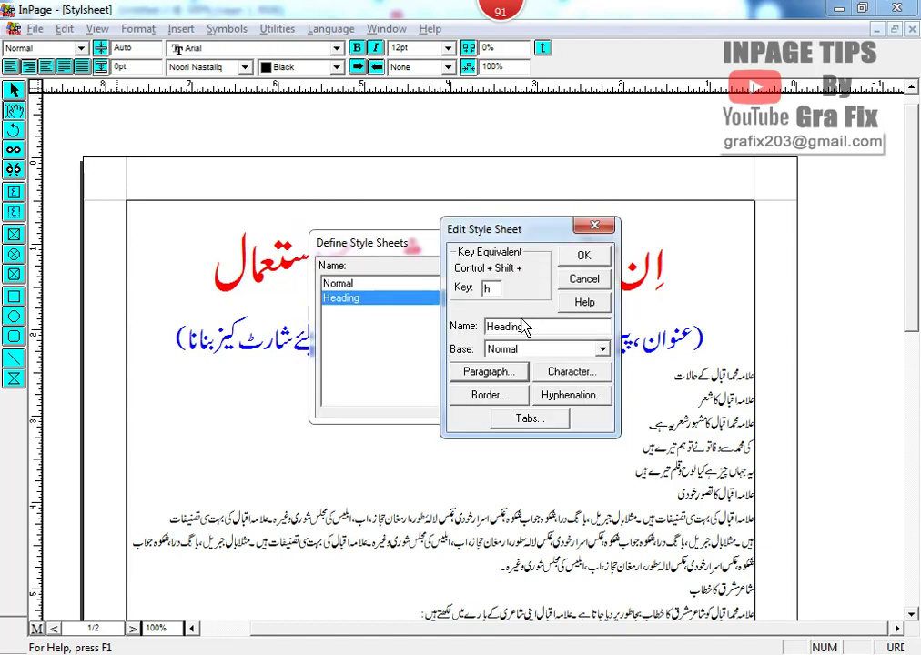
# - Set the Heading style's characters to the Noori Nastaliq Urdu font at 30 pt in bold
pyautogui.click(572, 372)
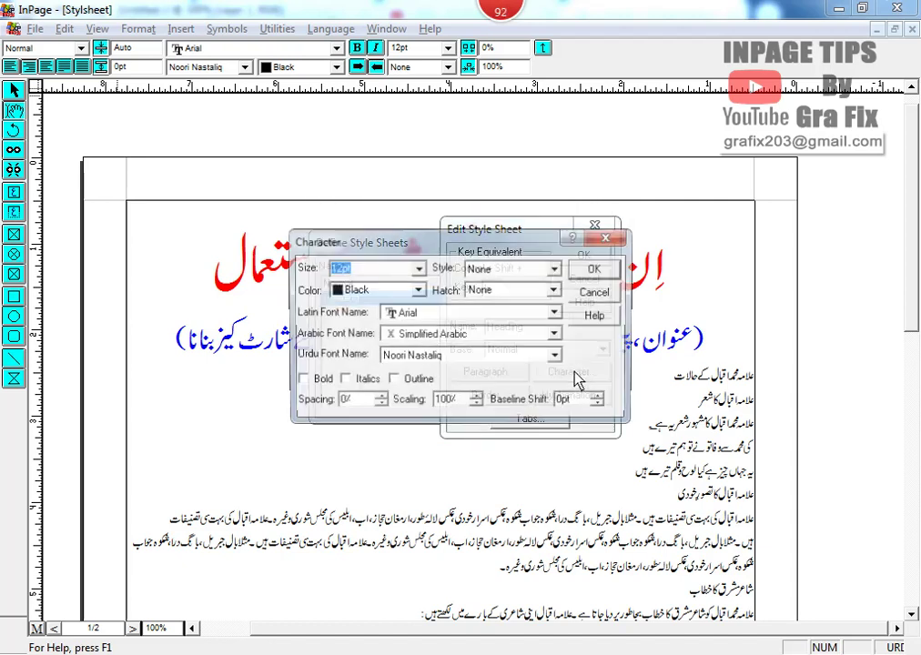
pyautogui.click(423, 358)
pyautogui.click(421, 371)
pyautogui.click(353, 272)
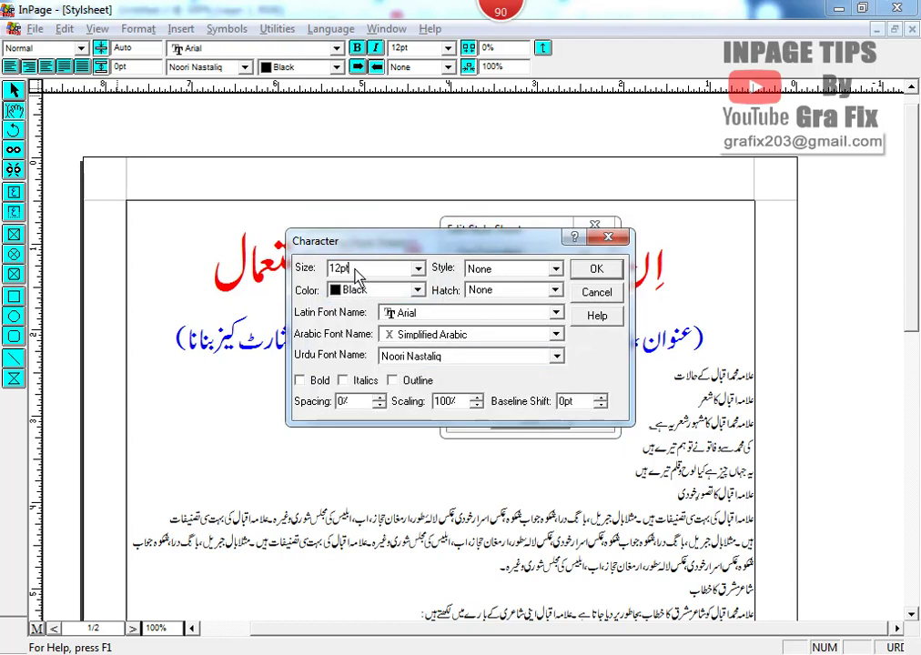
pyautogui.doubleClick(353, 271)
pyautogui.click(300, 381)
pyautogui.click(602, 269)
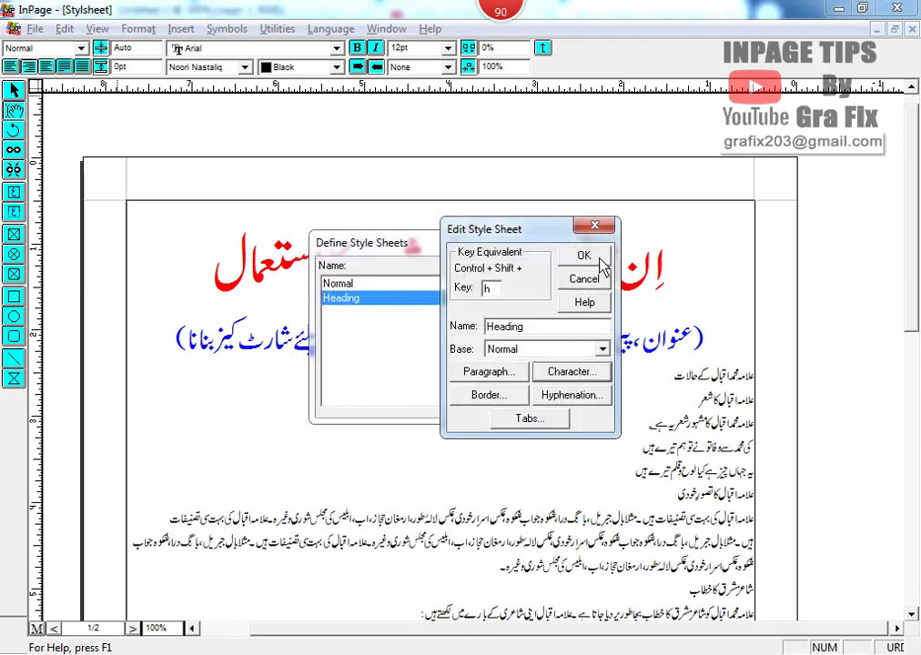
# - Check the Heading style's border and hyphenation settings, and save the style sheet definition
pyautogui.click(500, 395)
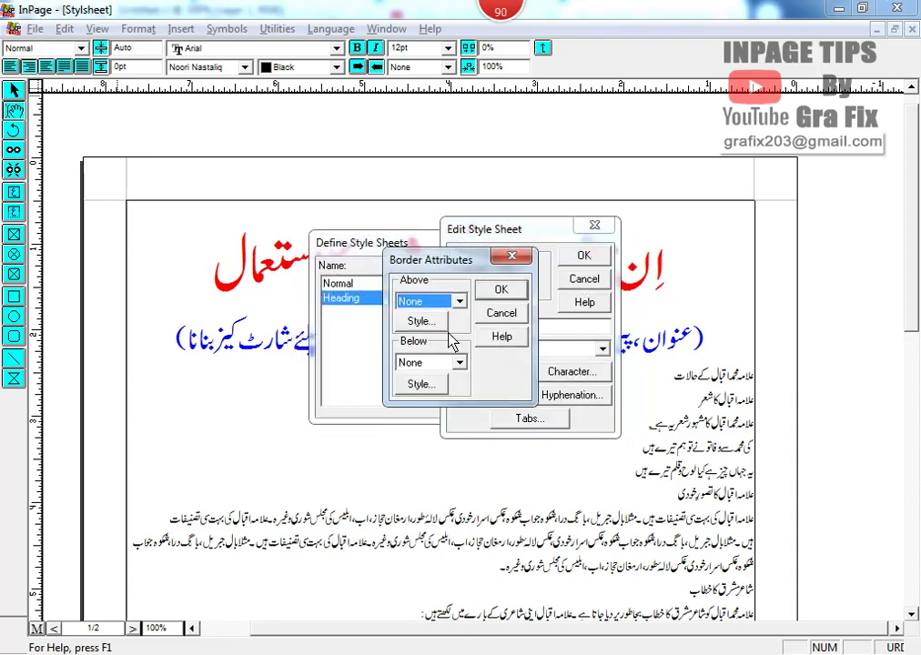
pyautogui.click(512, 259)
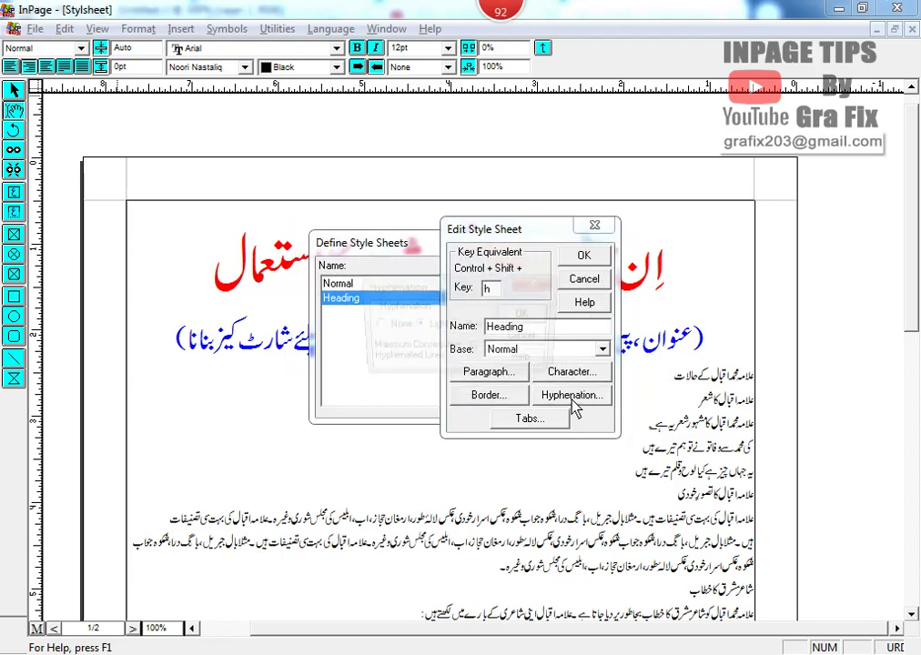
pyautogui.click(573, 400)
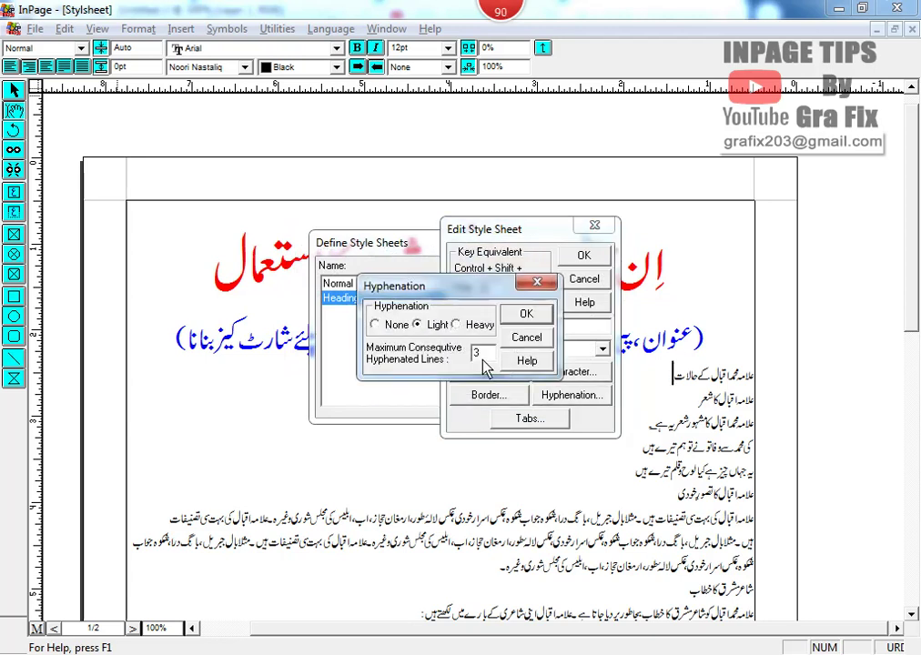
pyautogui.click(528, 315)
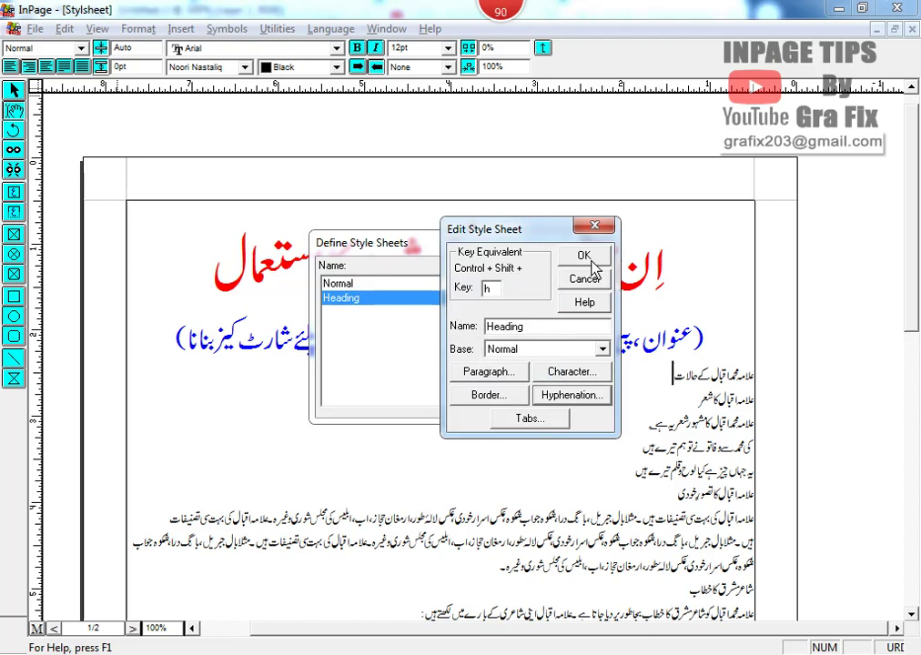
pyautogui.click(592, 258)
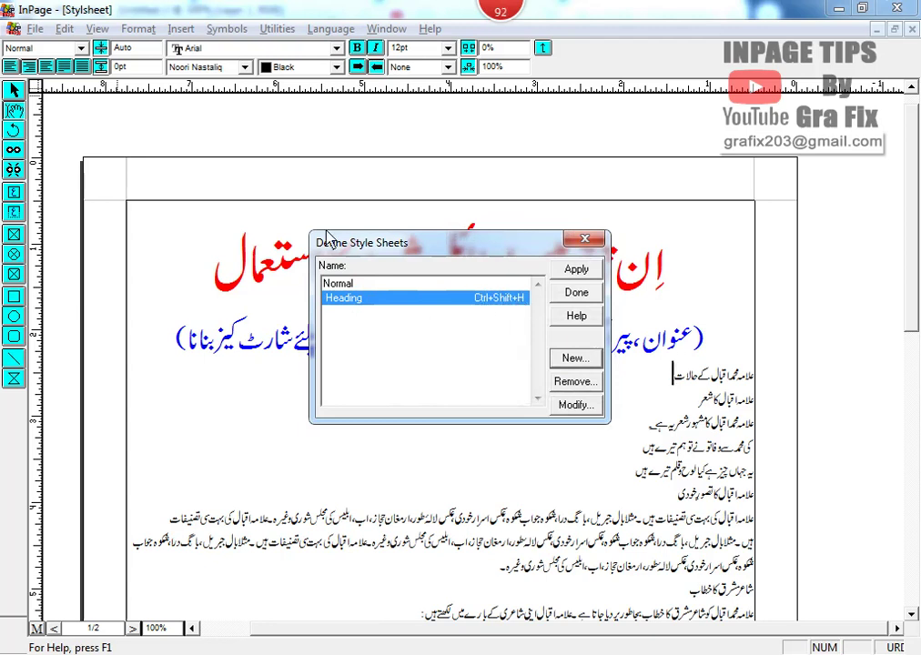
pyautogui.click(576, 293)
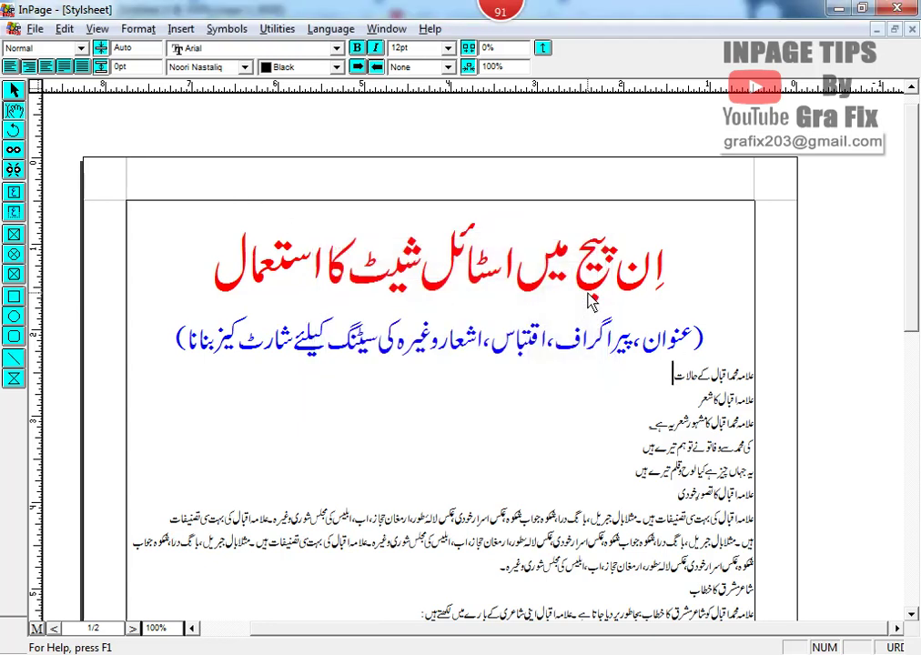
# - Apply the Heading style to the first line below the blue subtitle
pyautogui.click(81, 48)
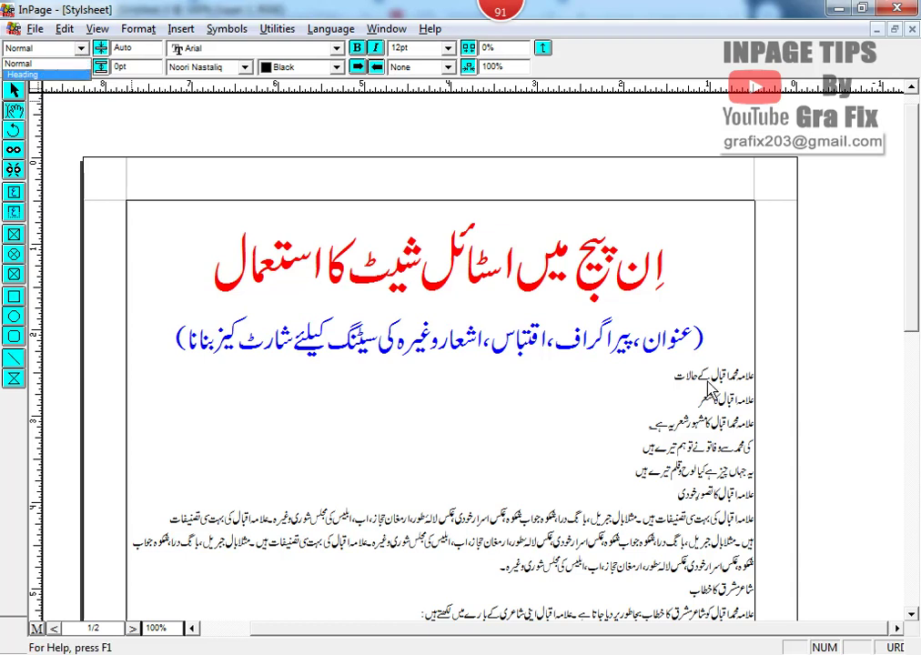
pyautogui.click(560, 309)
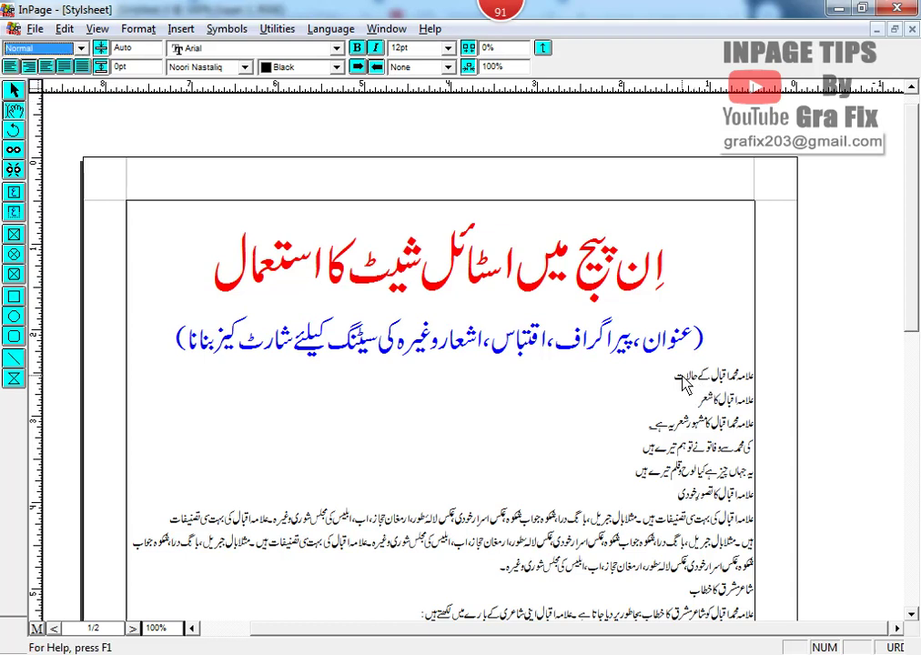
pyautogui.click(81, 48)
pyautogui.click(73, 76)
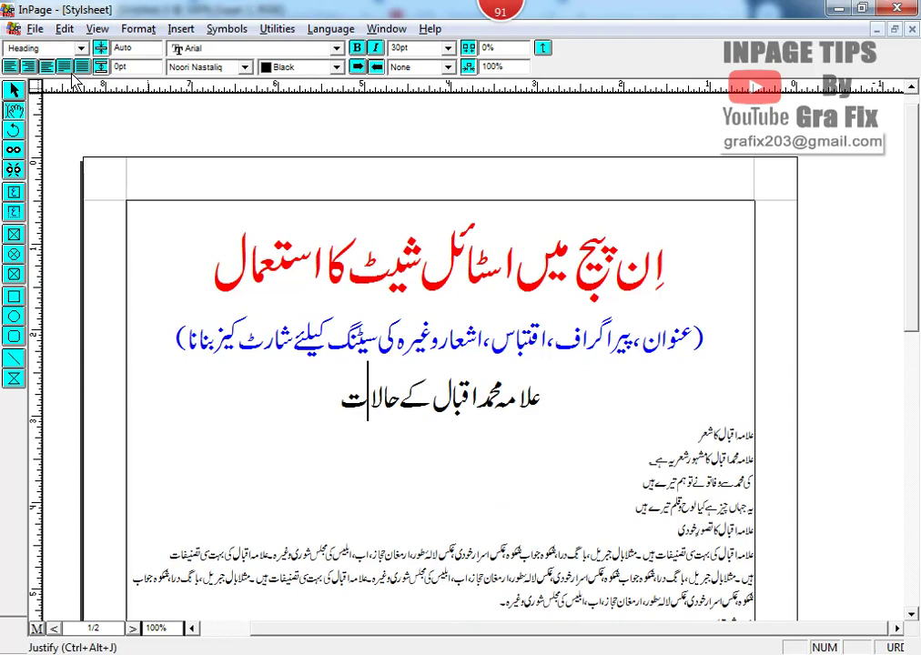
# - With the cursor in the line below the new heading, create a style sheet named Sub heading with the shortcut key s
pyautogui.click(700, 439)
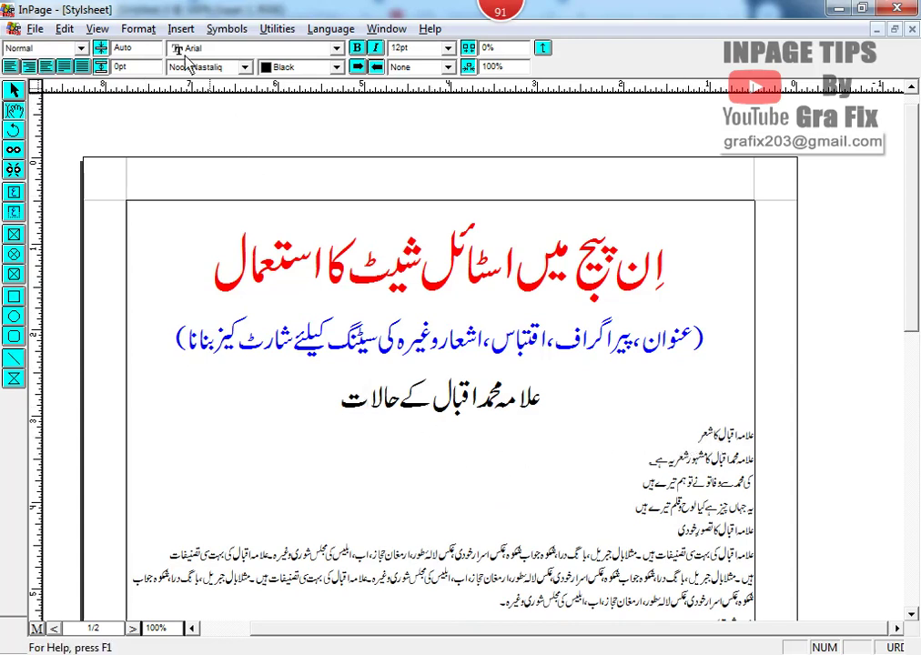
pyautogui.click(138, 28)
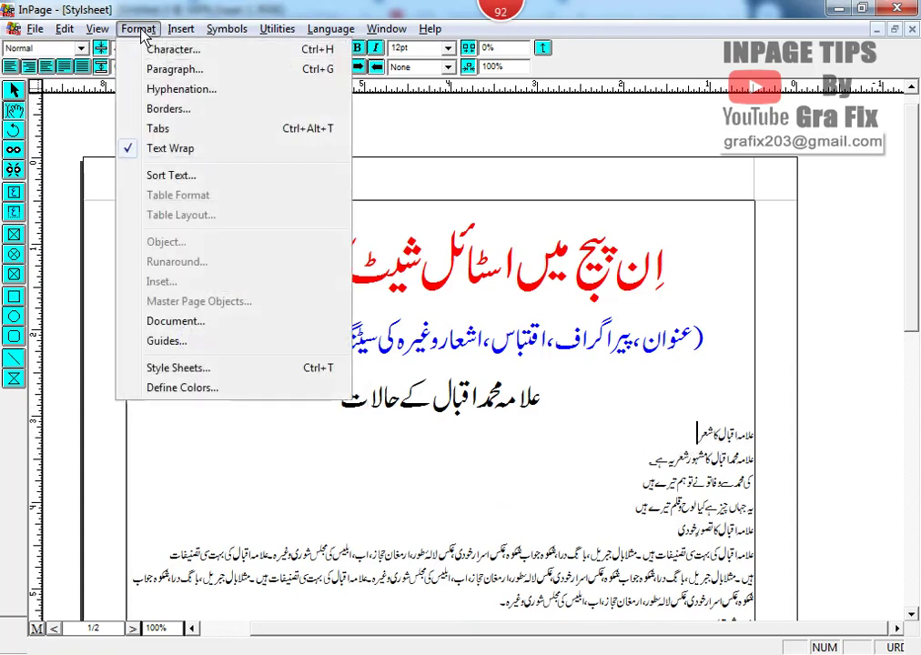
pyautogui.click(226, 371)
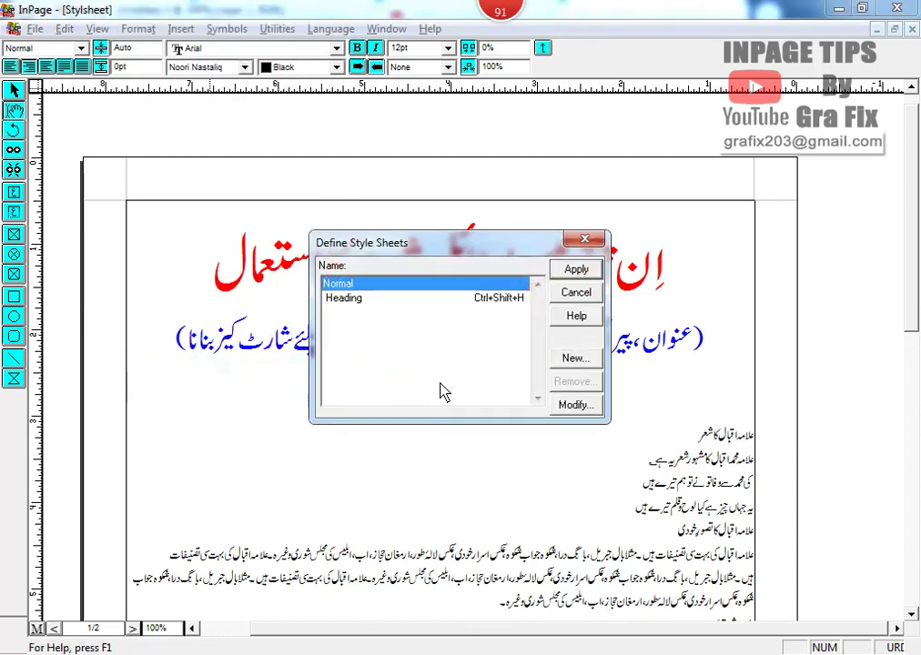
pyautogui.click(574, 360)
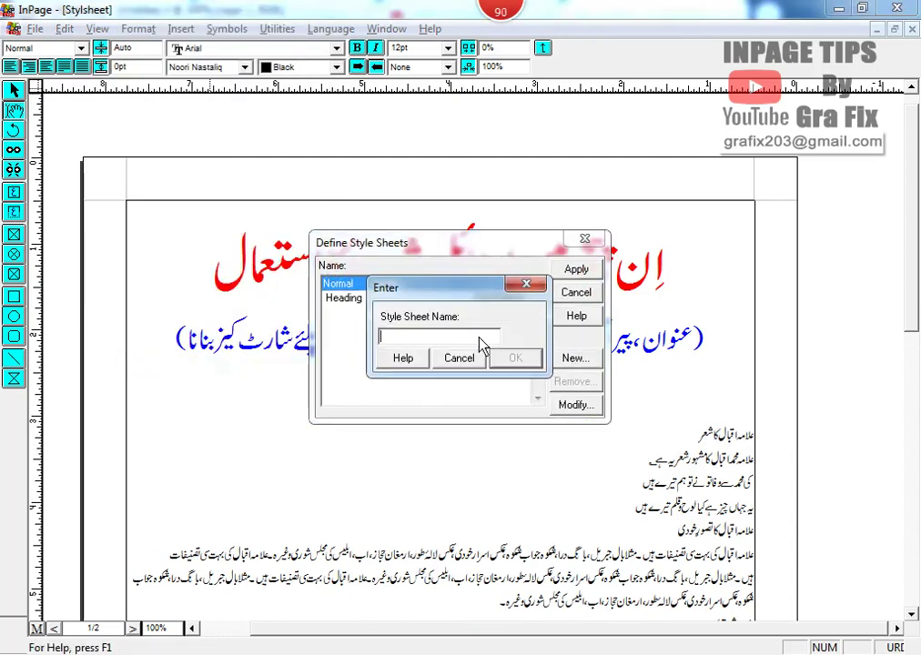
pyautogui.write('Sub headi')
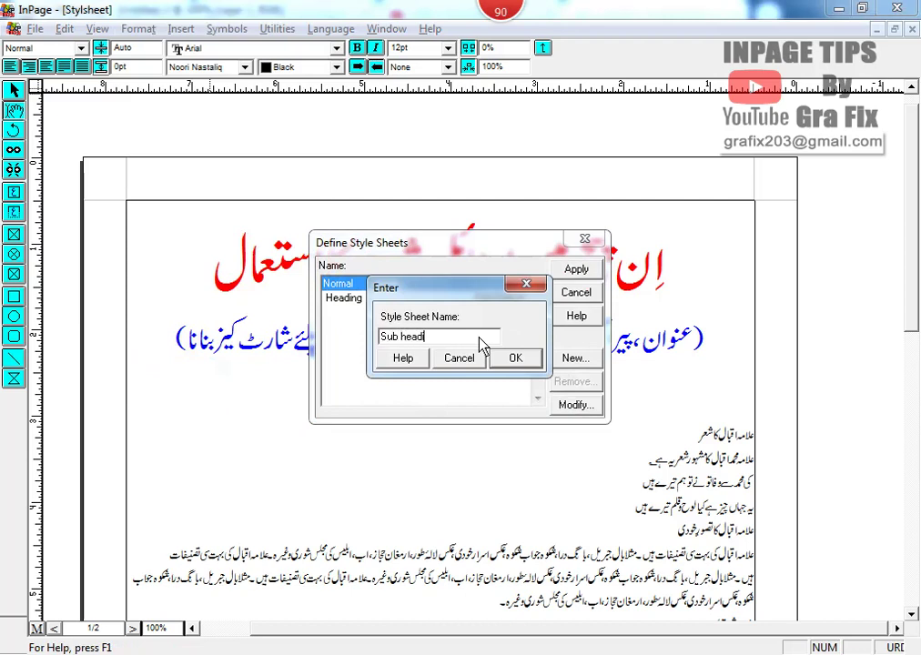
pyautogui.write('ng')
pyautogui.click(522, 363)
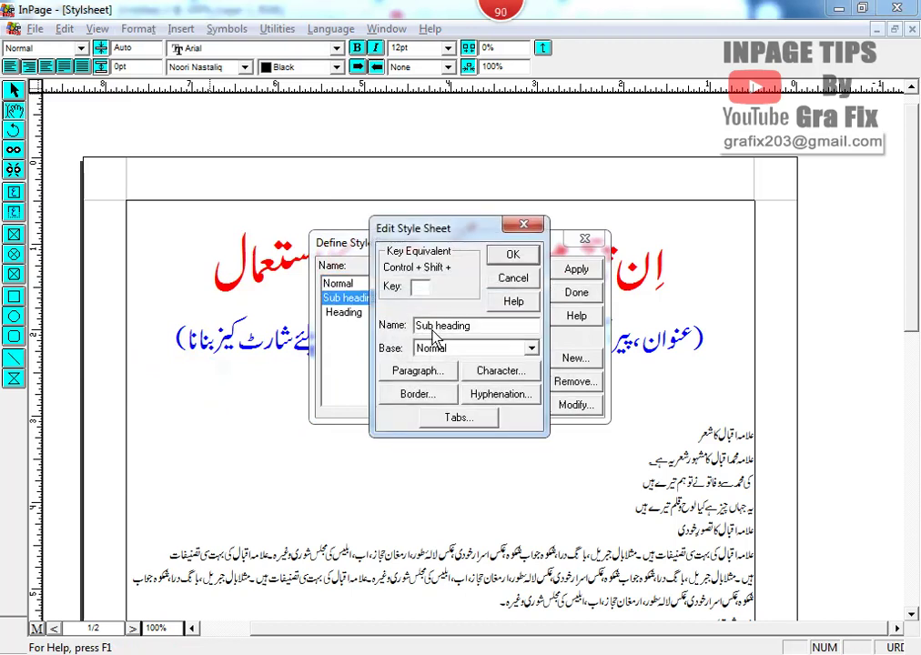
pyautogui.moveTo(405, 229); pyautogui.dragTo(489, 223)
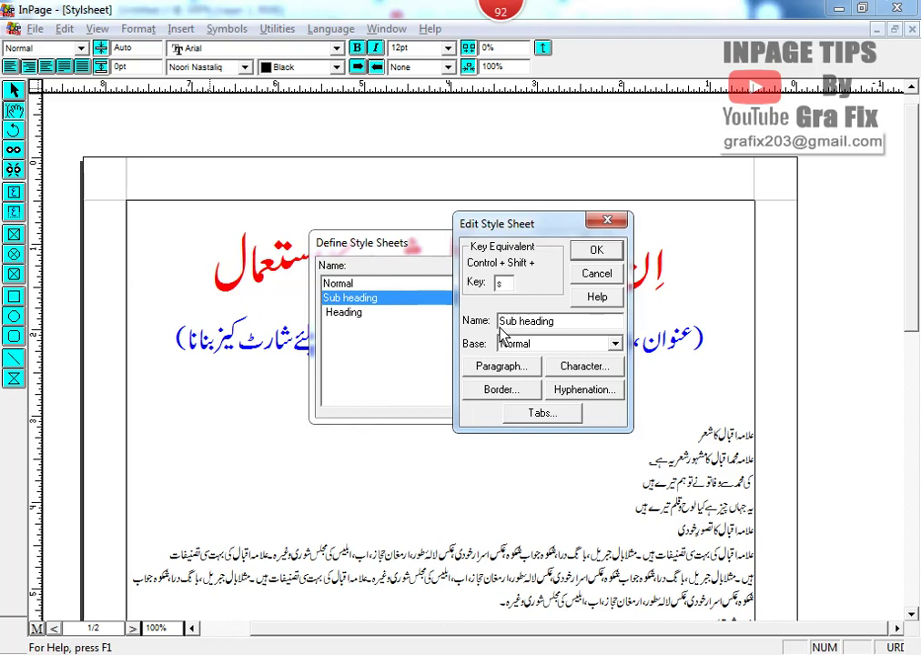
# - Accept right paragraph alignment for the Sub heading style and change its character size
pyautogui.click(520, 369)
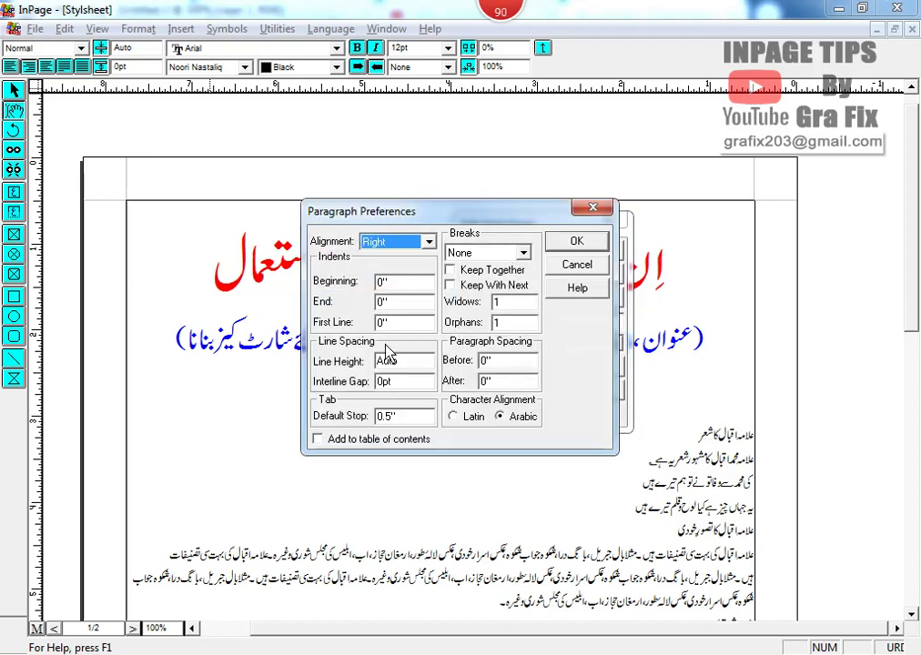
pyautogui.click(576, 240)
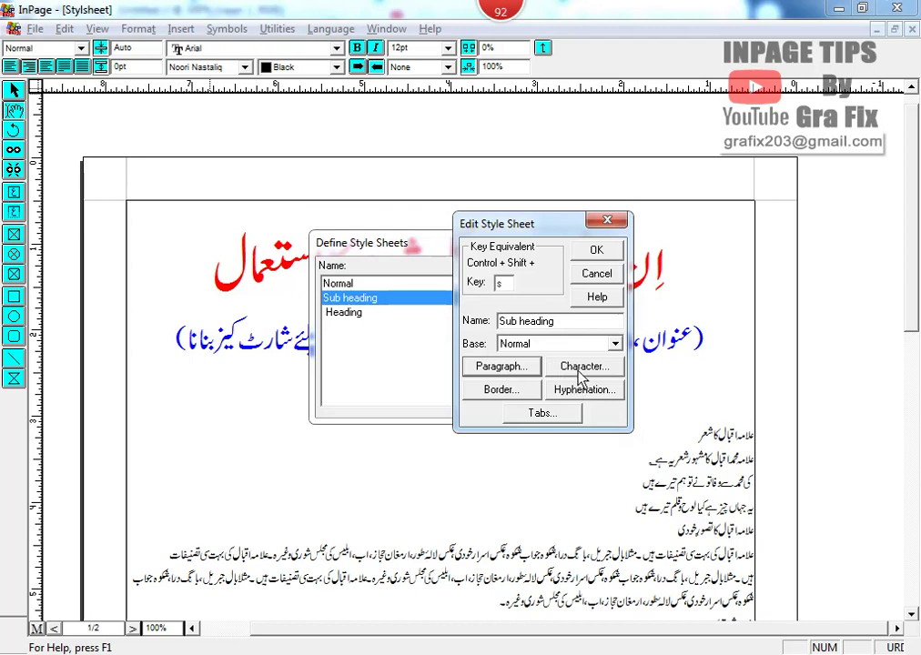
pyautogui.click(580, 368)
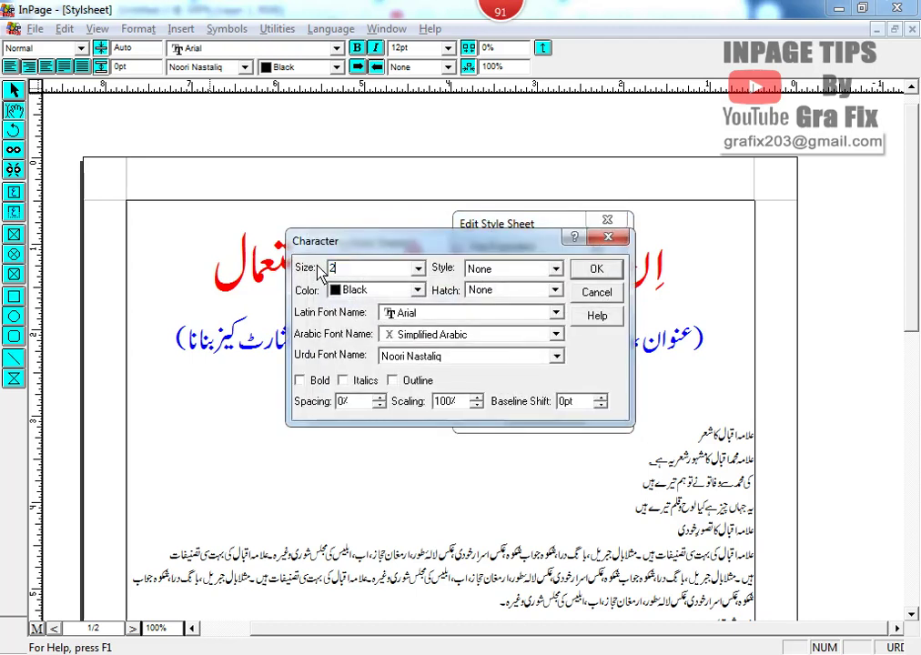
pyautogui.click(595, 271)
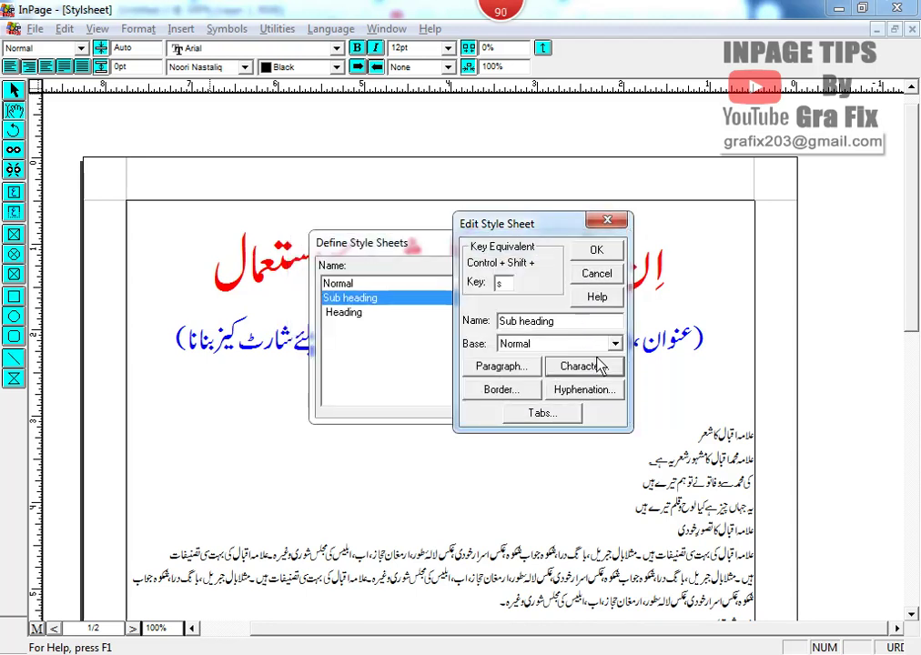
# - Save the Sub heading style sheet and apply it to the line directly below the centered heading
pyautogui.click(596, 250)
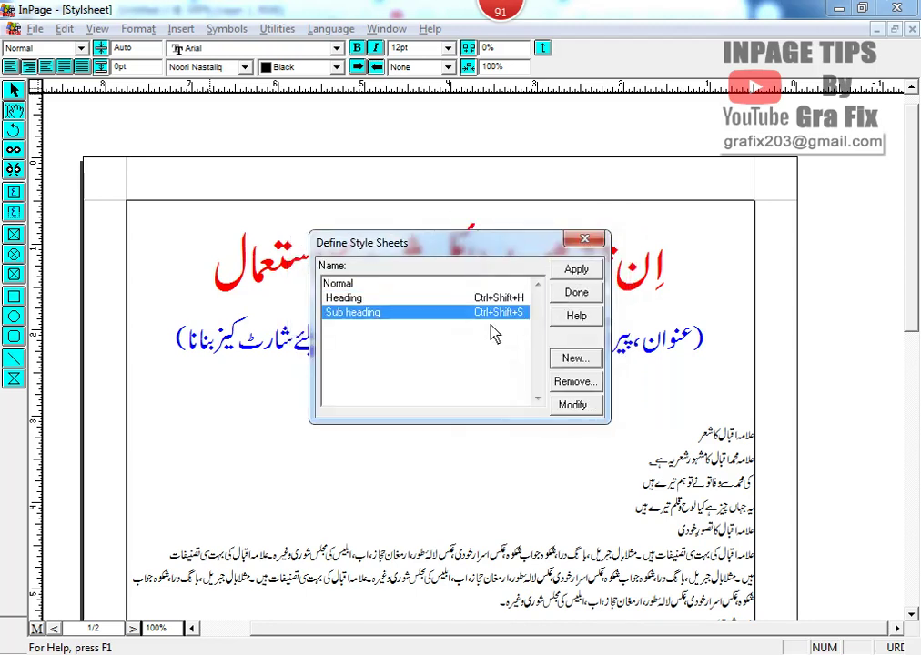
pyautogui.click(581, 294)
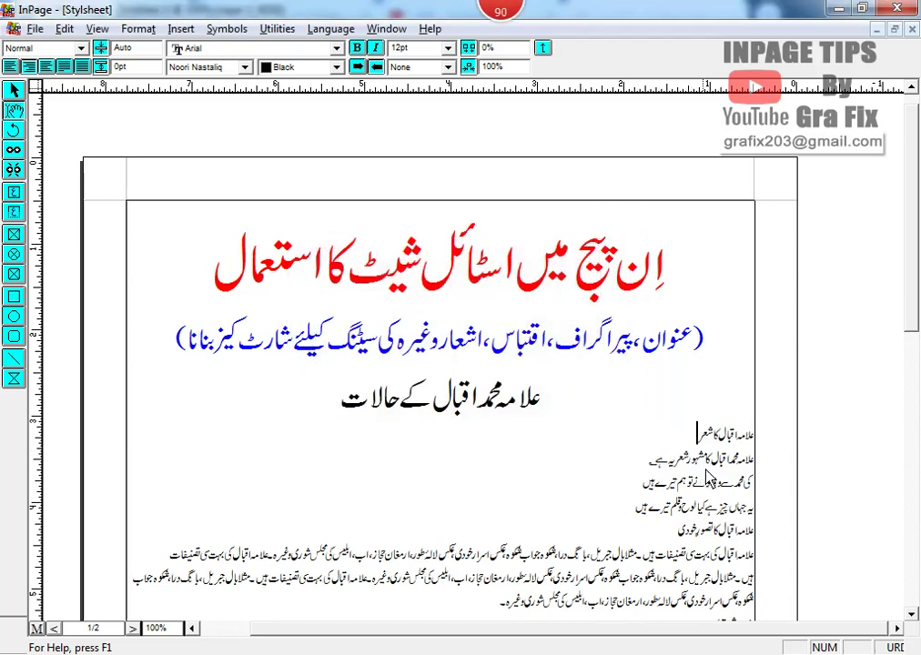
pyautogui.click(63, 48)
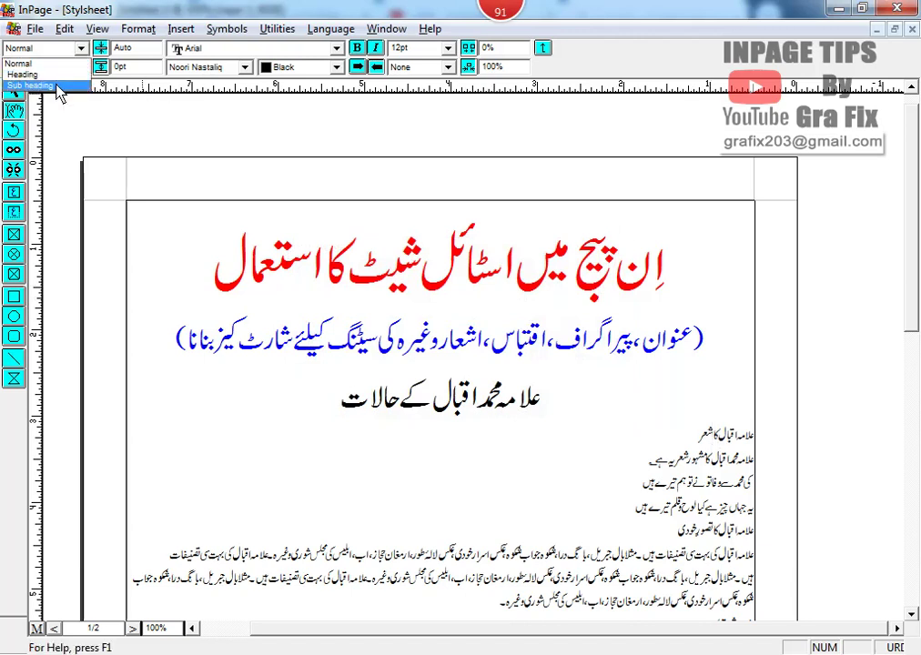
pyautogui.click(55, 87)
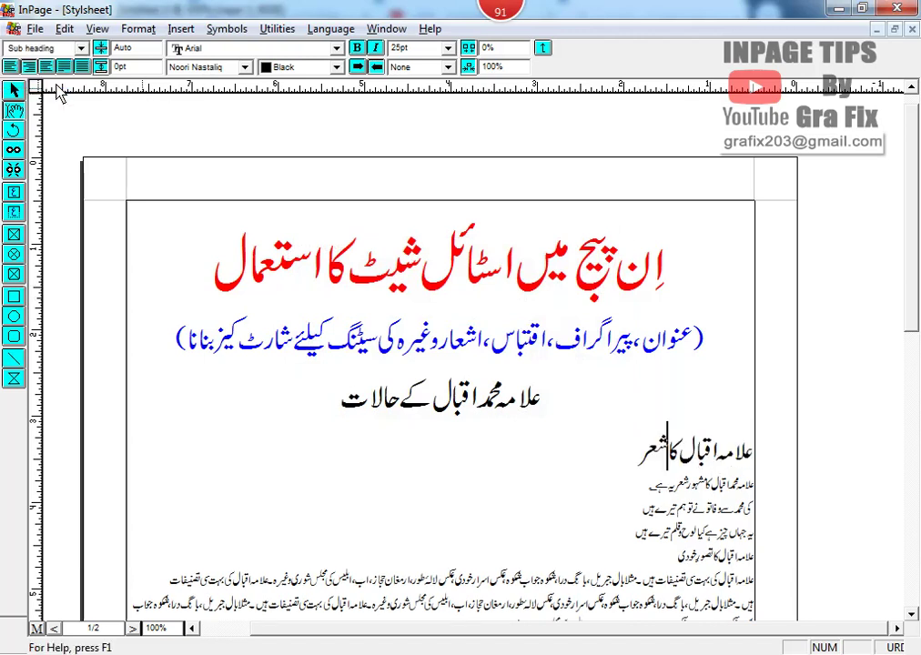
# - With the cursor in the line below the subheading, create a style sheet named Paragraph with the shortcut key p
pyautogui.click(670, 489)
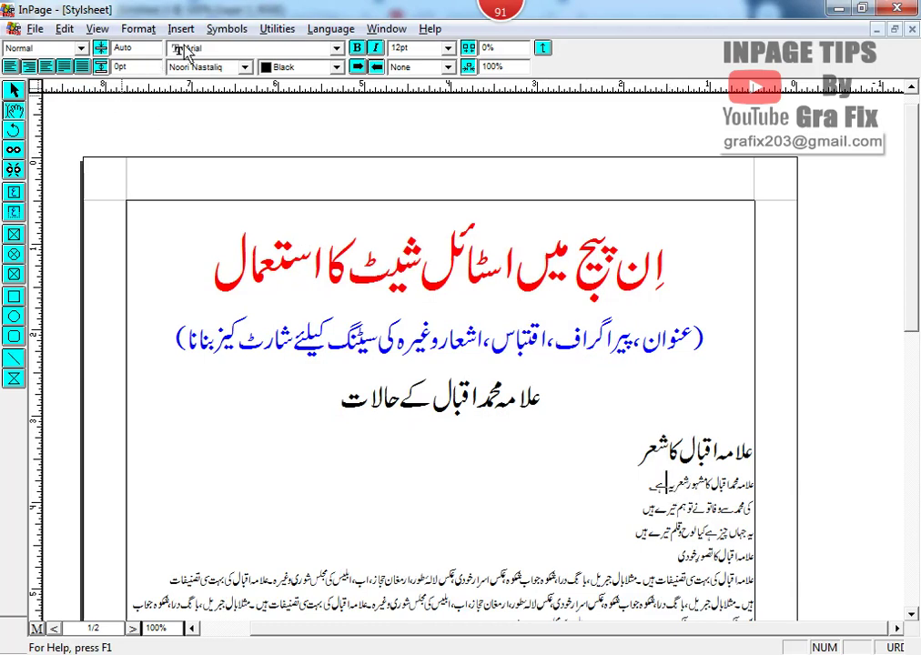
pyautogui.click(139, 28)
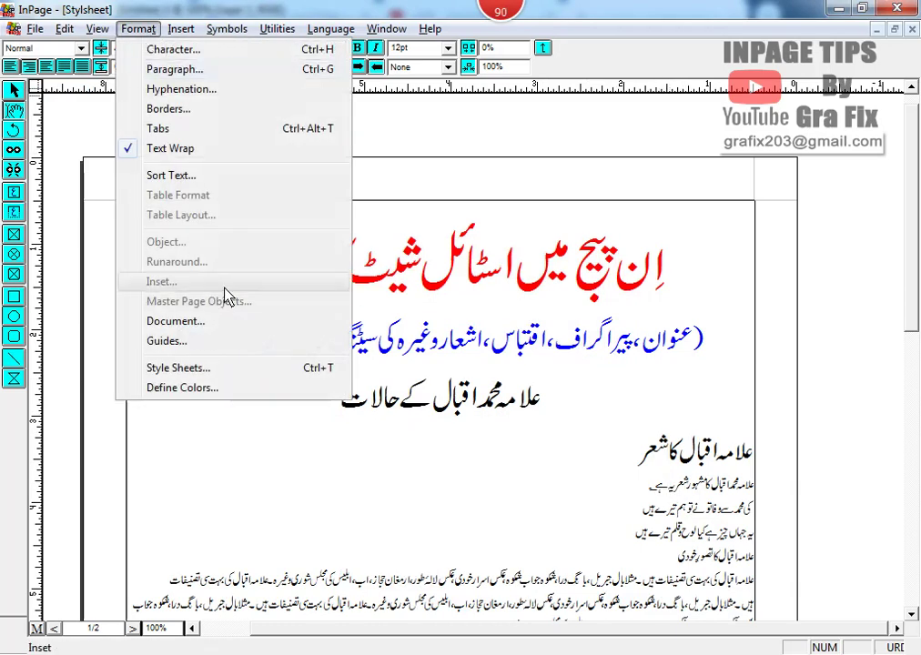
pyautogui.click(224, 375)
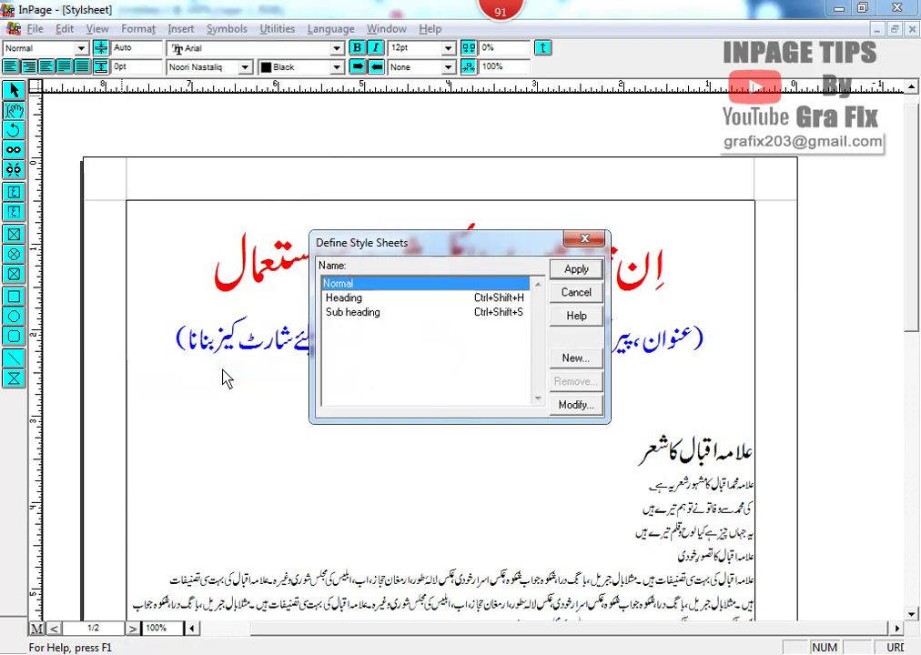
pyautogui.click(575, 359)
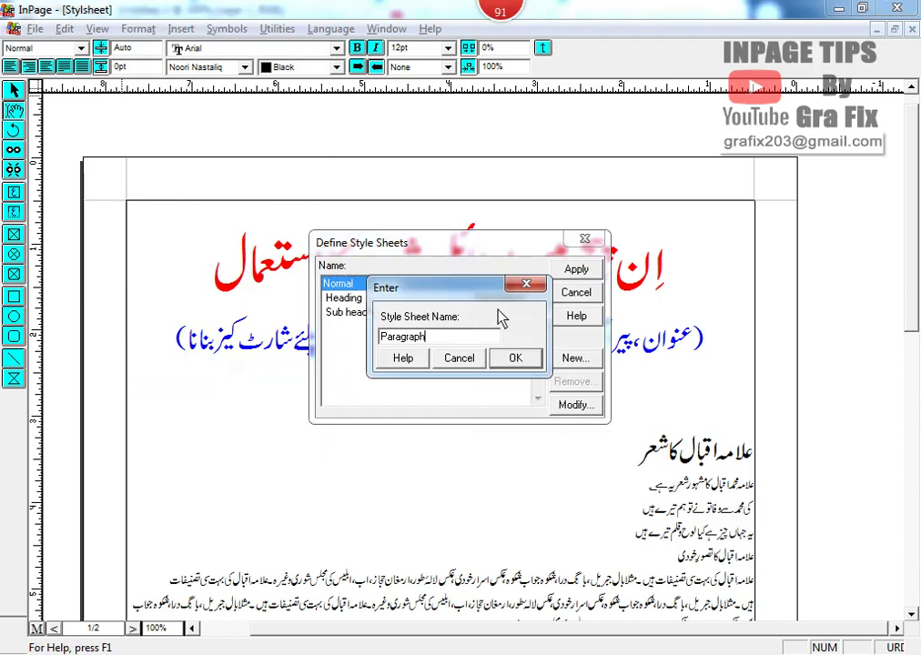
pyautogui.click(518, 360)
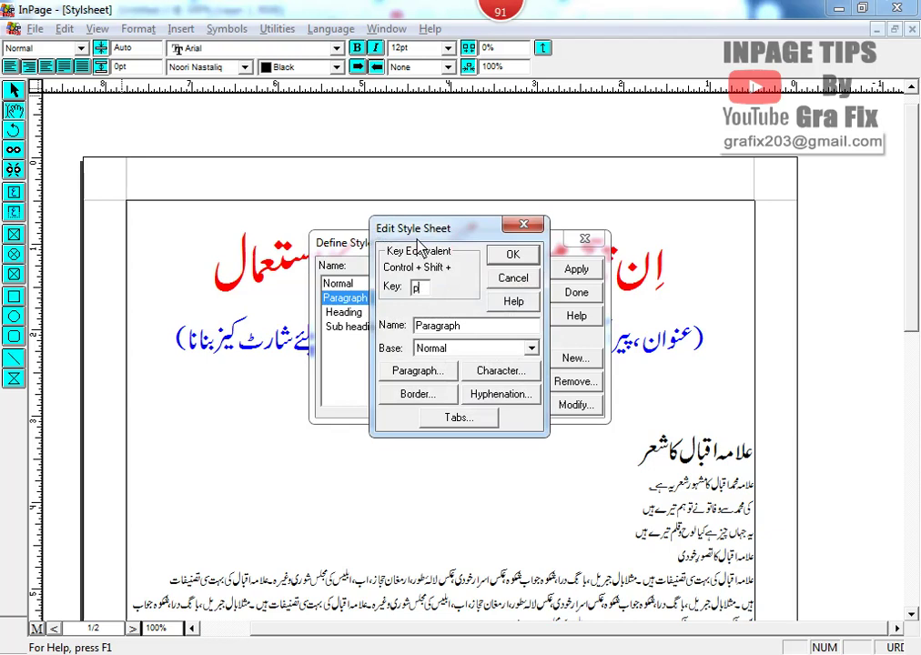
pyautogui.moveTo(417, 233); pyautogui.dragTo(540, 196)
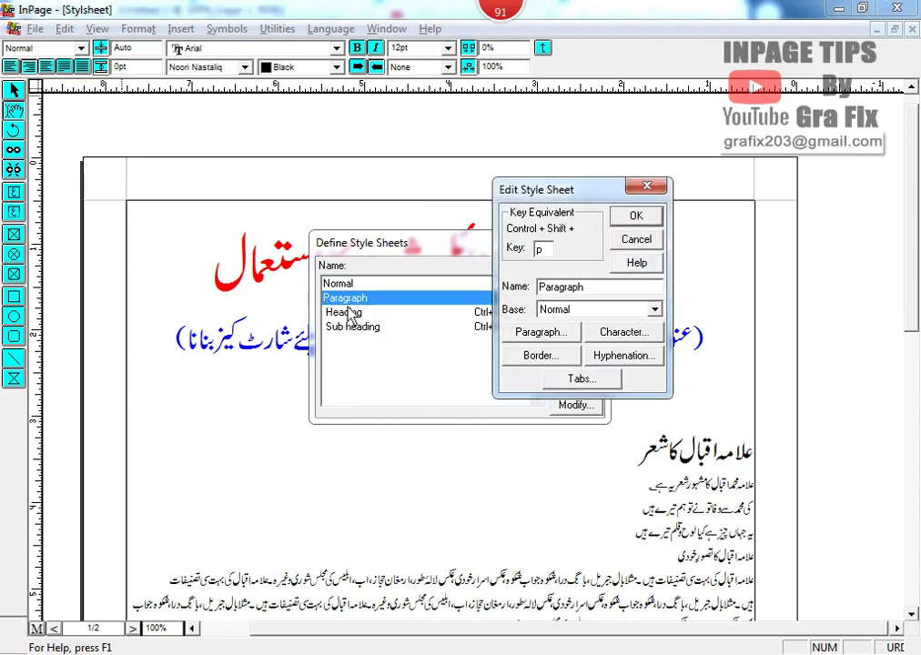
# - Set the Paragraph style's alignment to Justified with a first line indent of .5"
pyautogui.click(570, 332)
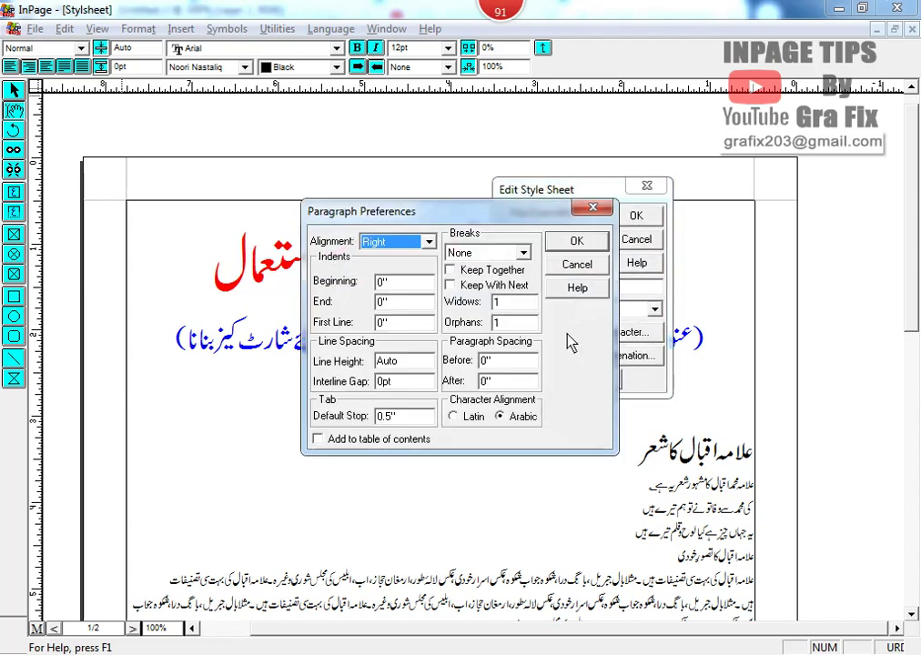
pyautogui.click(428, 241)
pyautogui.click(411, 294)
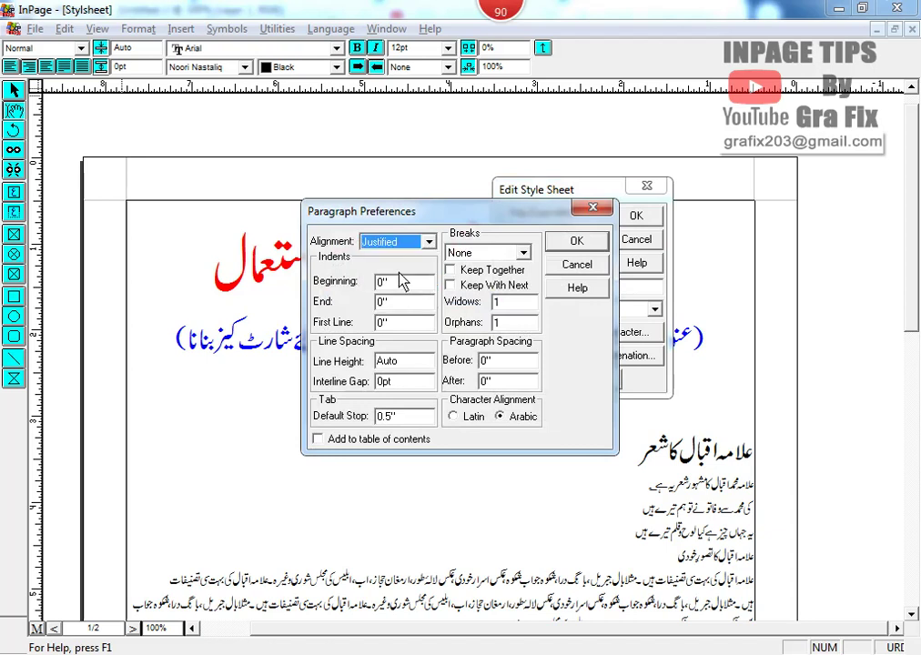
pyautogui.doubleClick(377, 324)
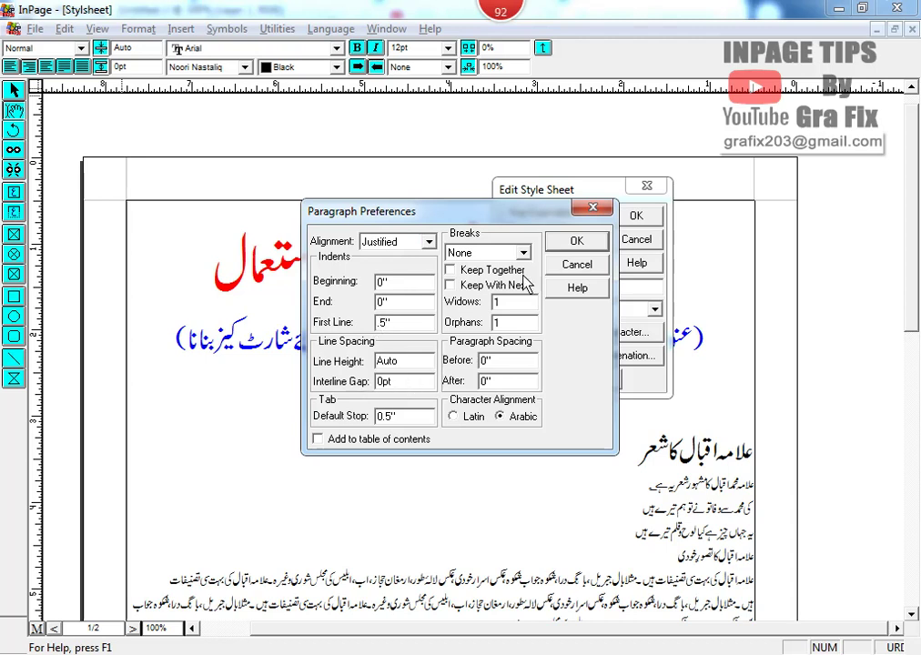
pyautogui.click(576, 240)
# - Set the Paragraph style's character size to 18 and accept the style definition
pyautogui.click(622, 333)
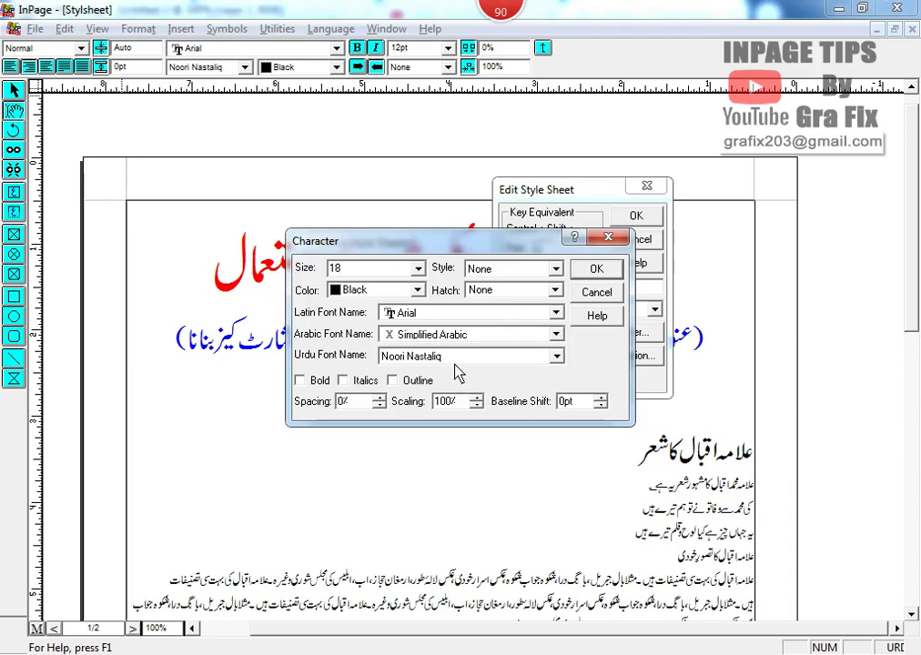
pyautogui.click(598, 270)
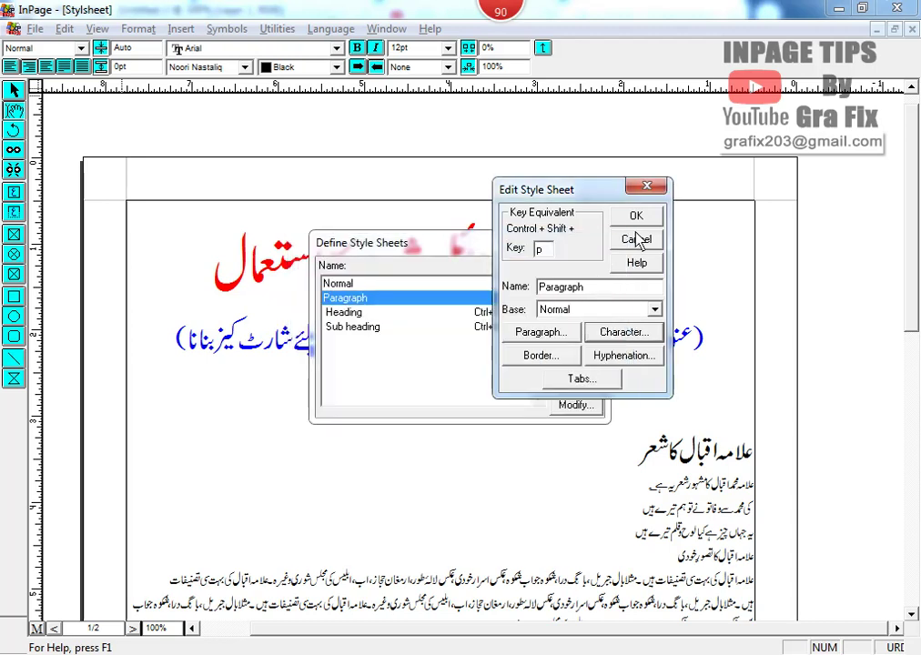
pyautogui.click(639, 218)
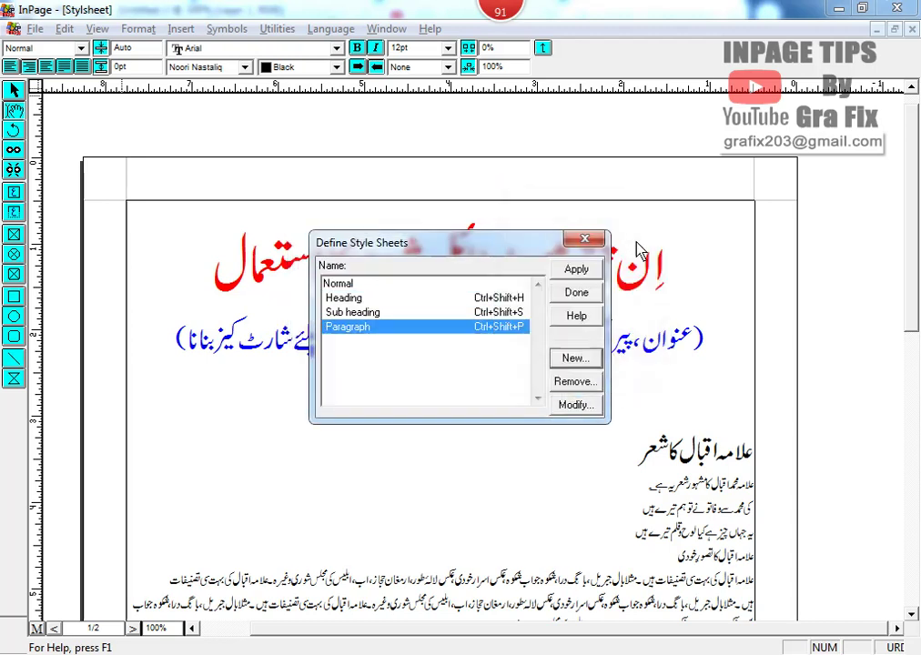
# - Finish defining style sheets and apply the Paragraph style to the line below the subheading
pyautogui.click(585, 296)
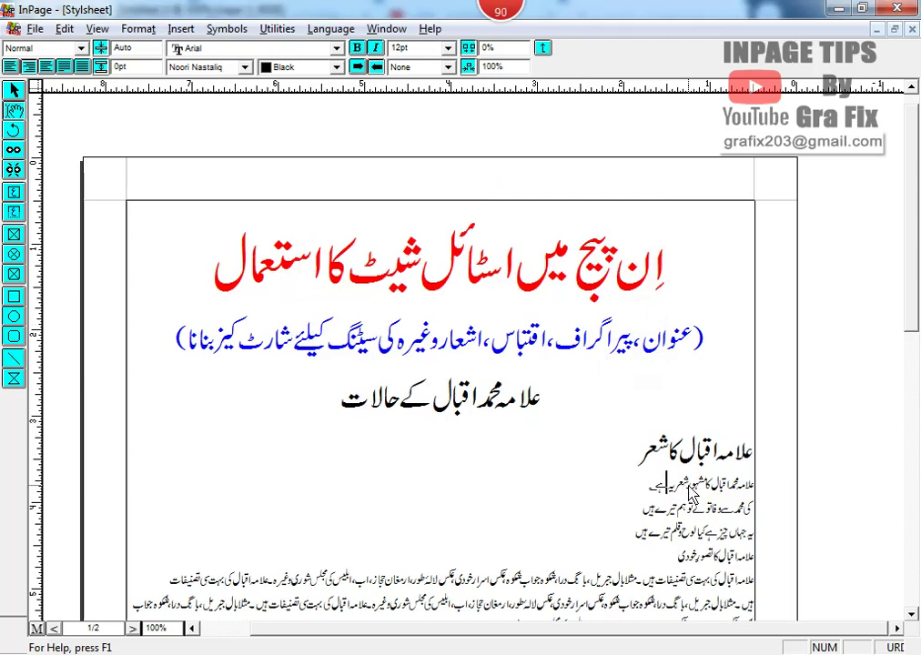
pyautogui.click(81, 47)
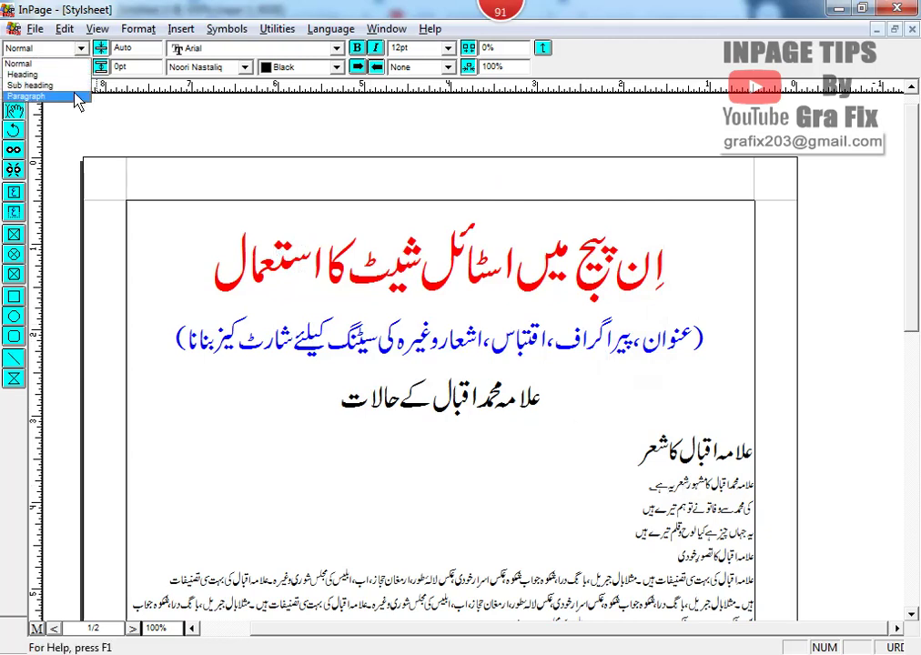
pyautogui.click(74, 94)
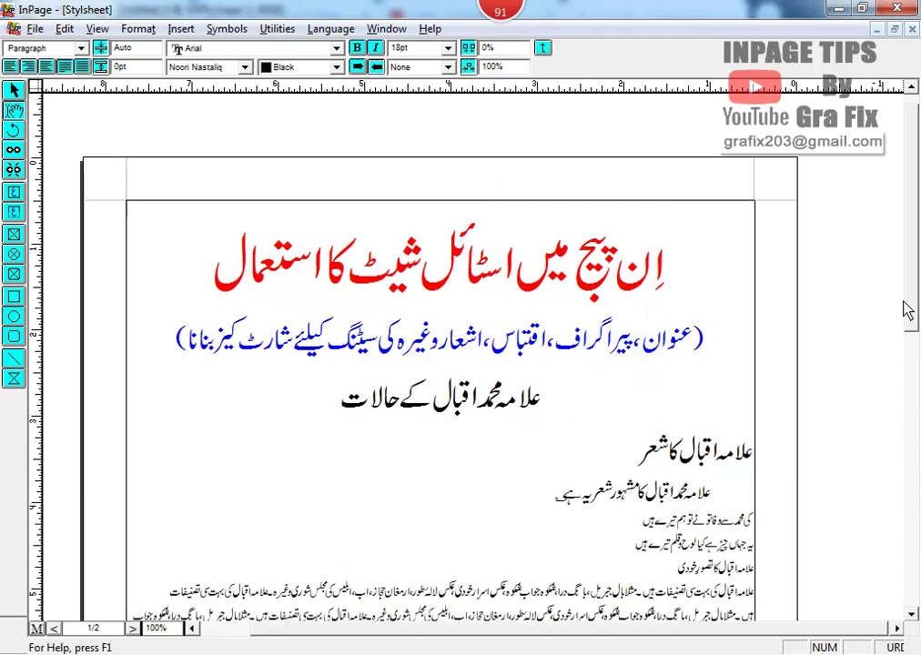
# - With the cursor in the first verse line, create a style sheet named Poetry with the shortcut key o
pyautogui.scroll(-2, 917, 342)
pyautogui.click(697, 449)
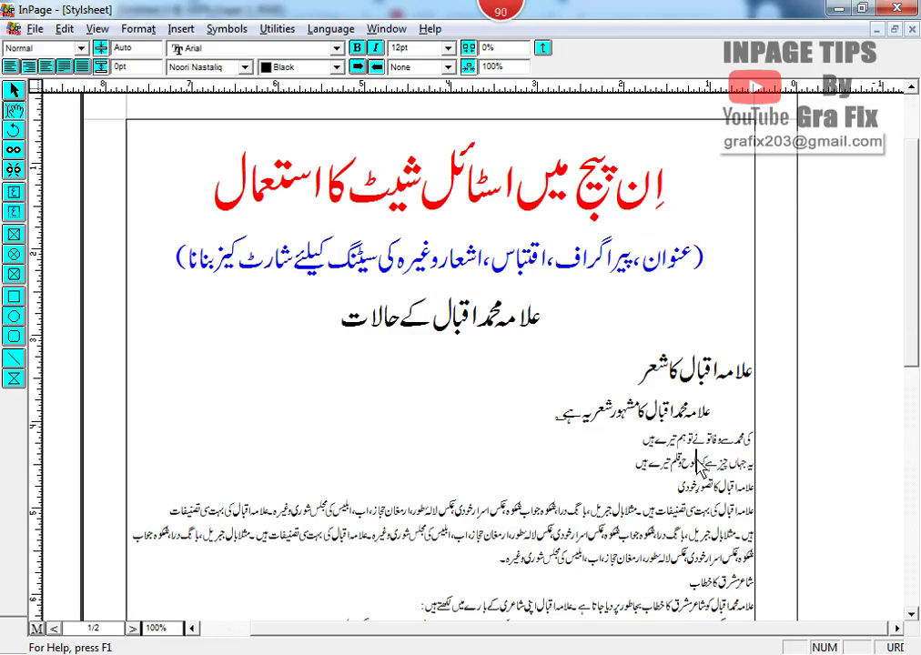
pyautogui.click(136, 28)
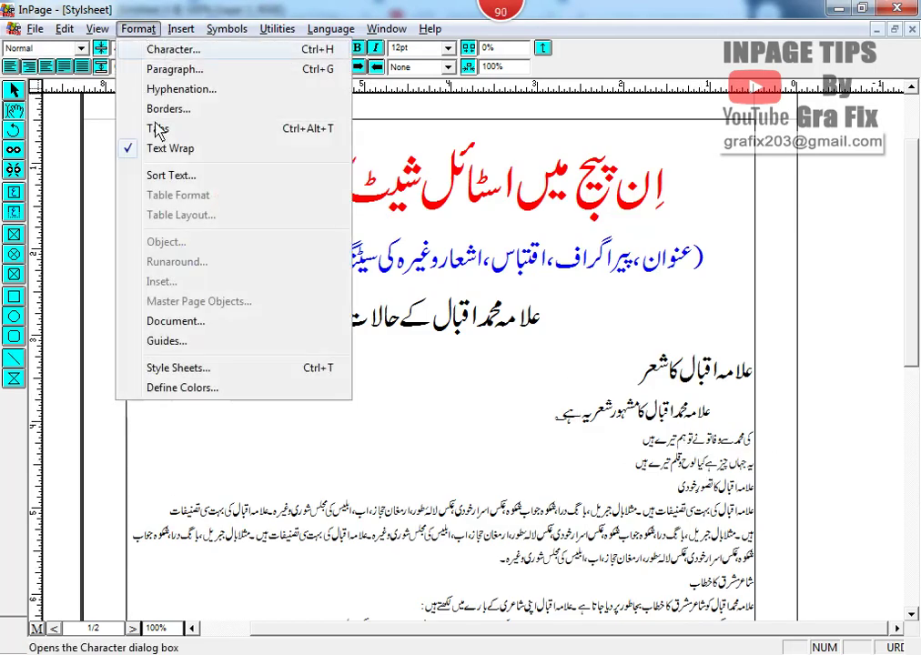
pyautogui.click(209, 368)
pyautogui.click(574, 361)
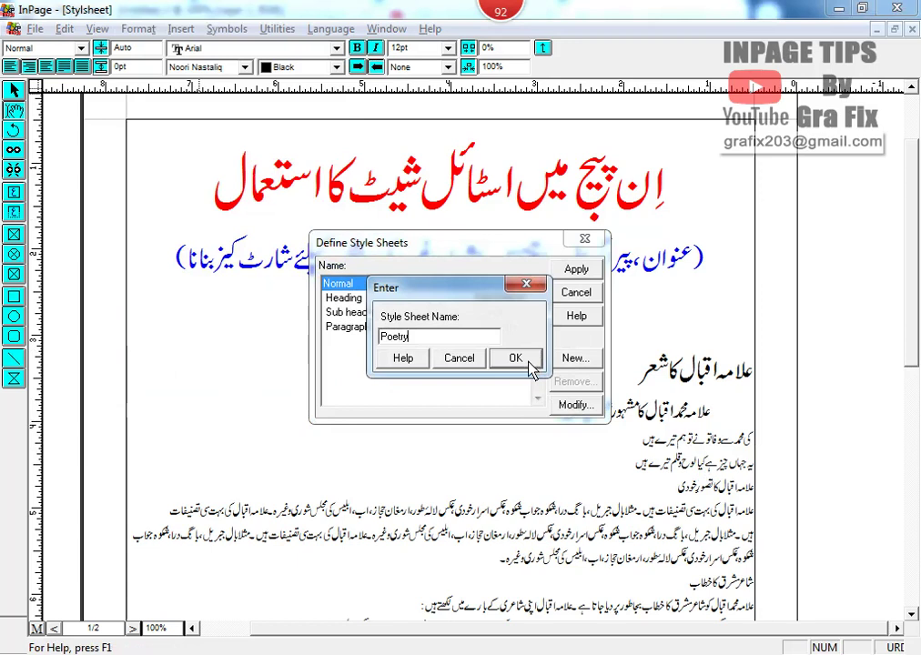
pyautogui.click(512, 358)
pyautogui.moveTo(426, 241); pyautogui.dragTo(519, 253)
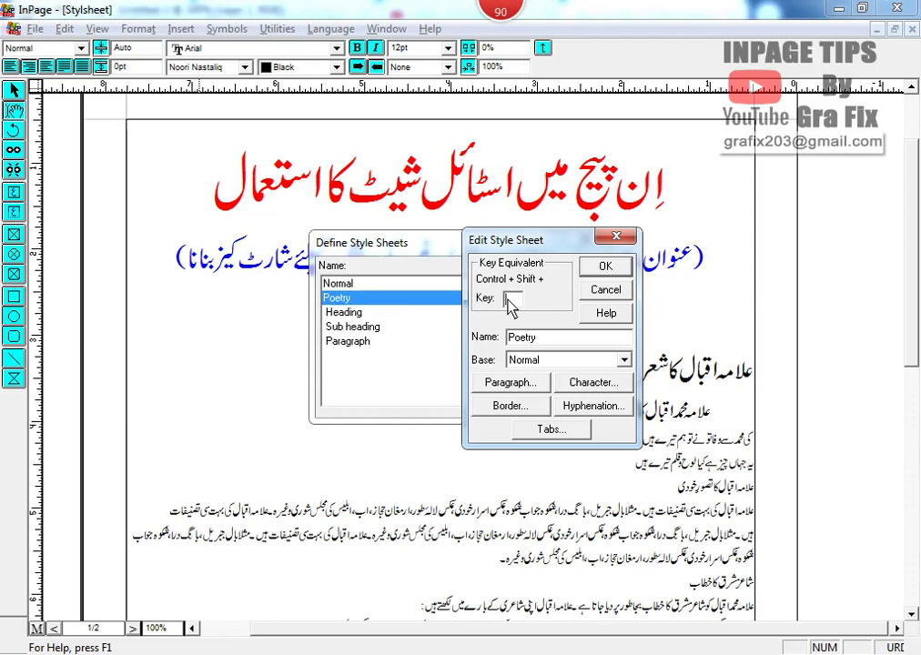
pyautogui.write('d')
# - Set the Poetry style's alignment to Forced Justified with beginning and end indents of 2" each
pyautogui.click(510, 383)
pyautogui.click(433, 243)
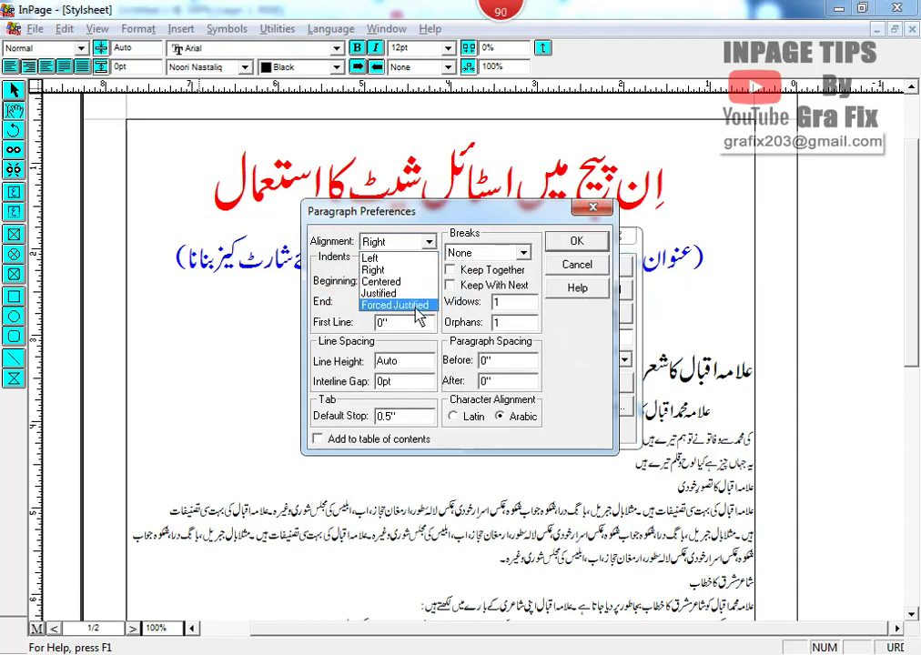
pyautogui.click(407, 306)
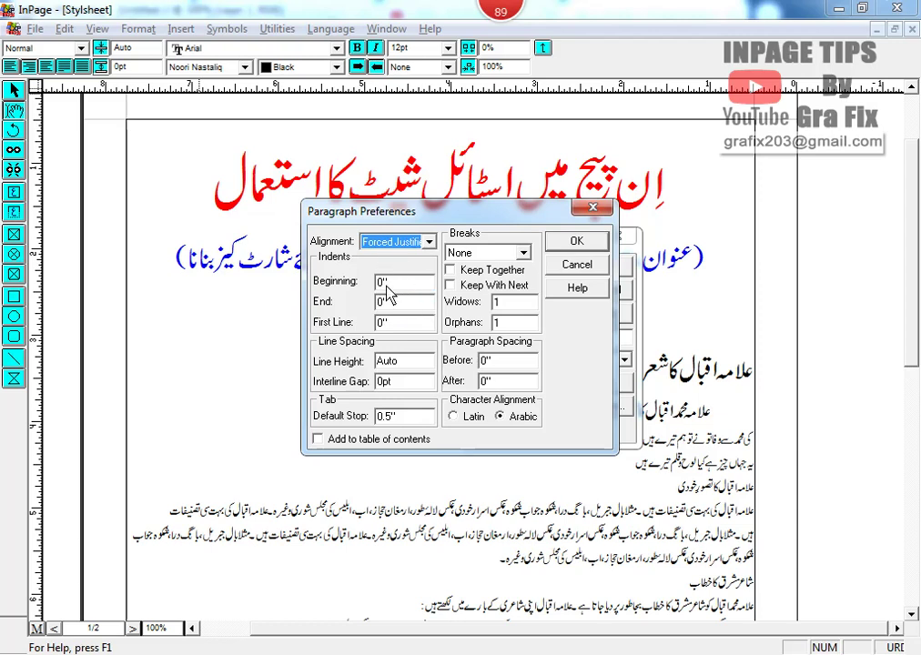
pyautogui.doubleClick(380, 282)
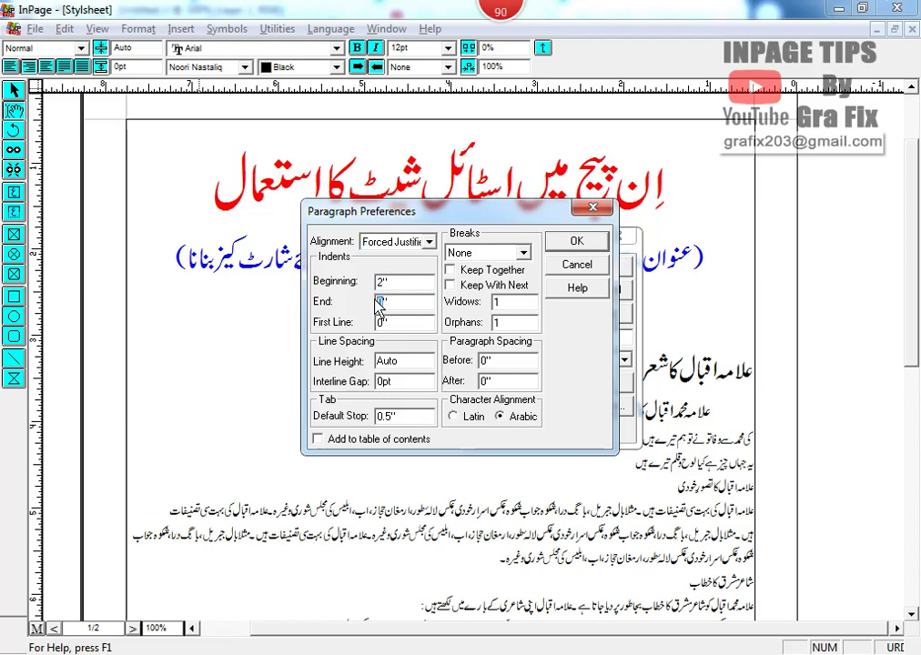
pyautogui.write('2"')
pyautogui.click(576, 242)
# - Set the Poetry style's character size to 17 and save the style sheet definition
pyautogui.click(599, 385)
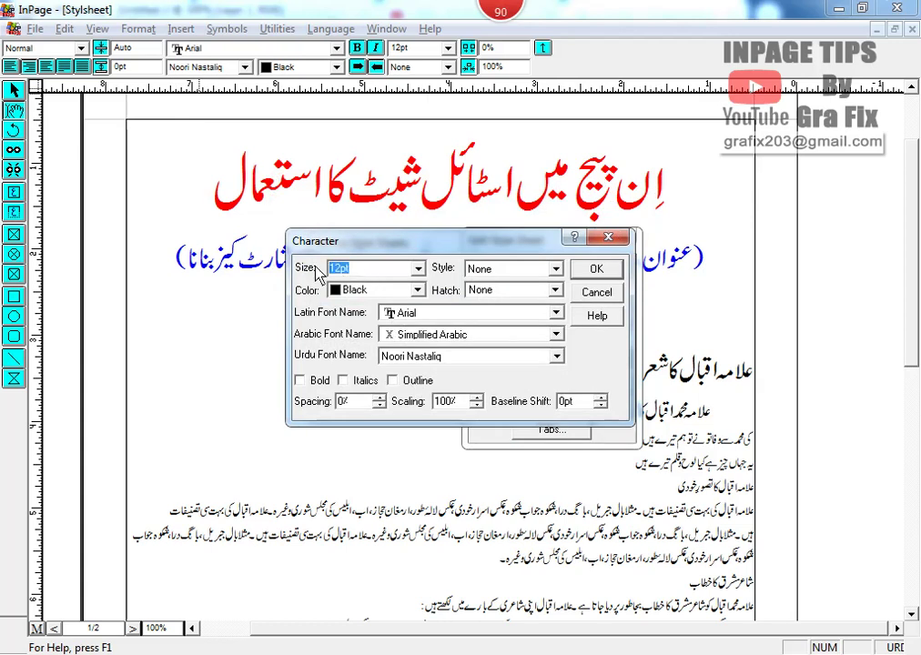
pyautogui.write('17')
pyautogui.click(587, 275)
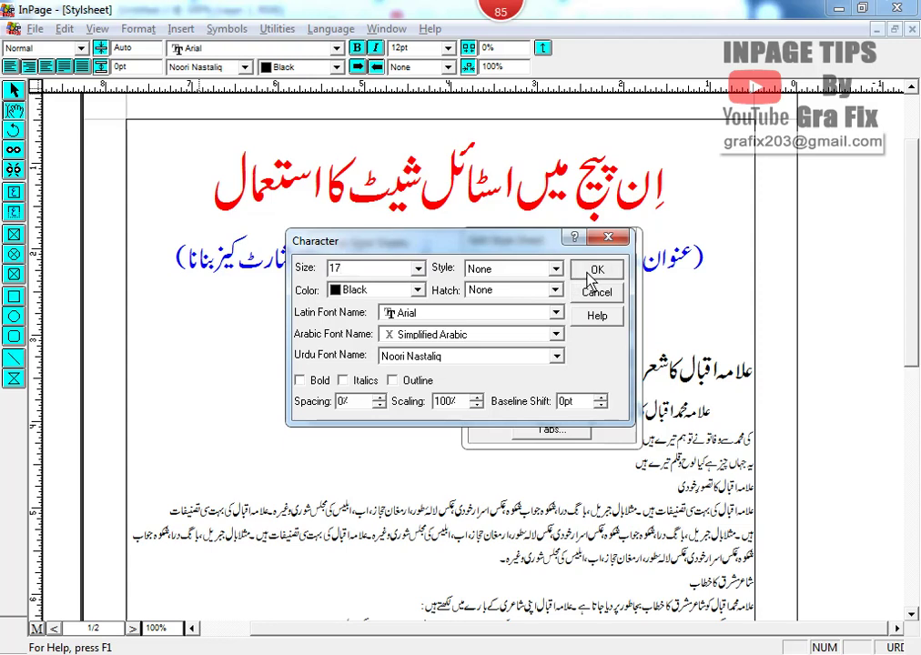
pyautogui.click(587, 275)
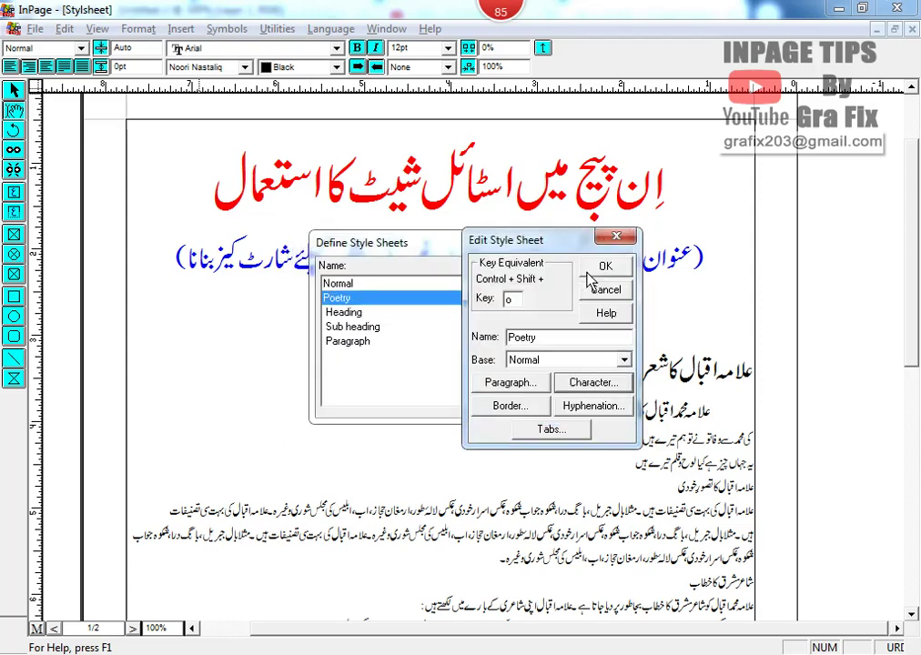
pyautogui.click(610, 271)
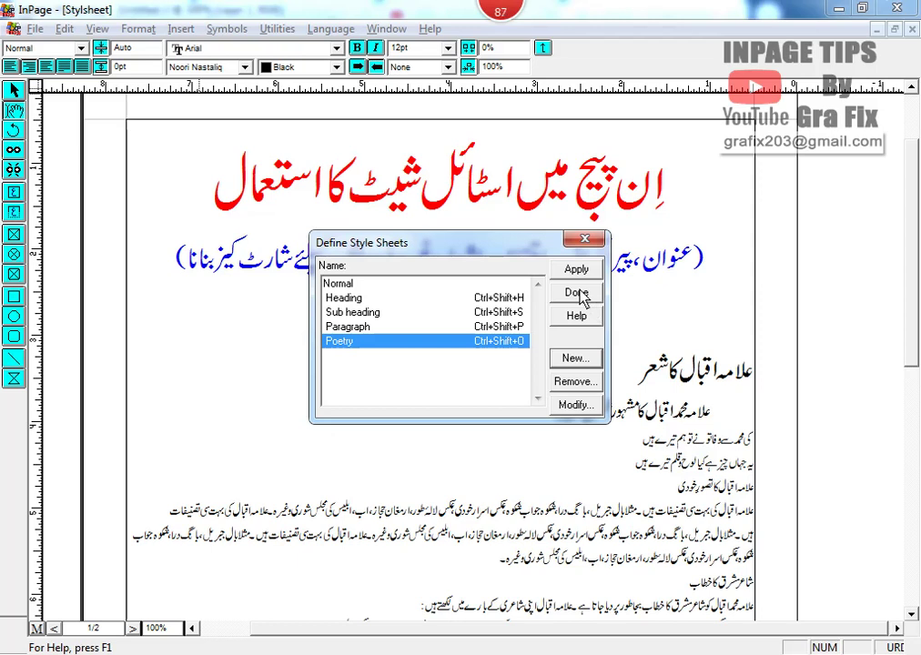
pyautogui.click(578, 293)
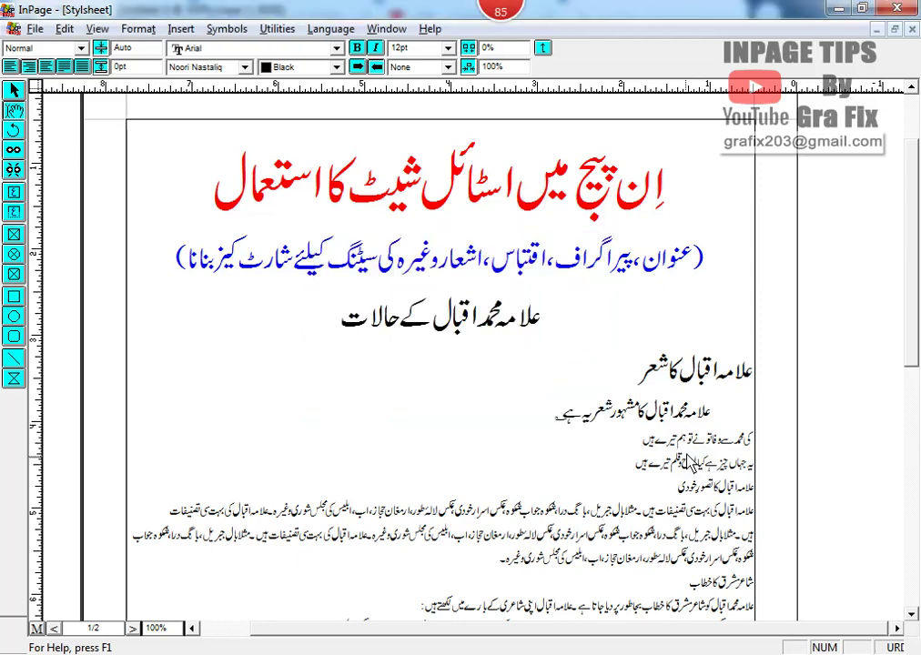
# - Apply the Poetry style to both verse lines below the introductory paragraph line
pyautogui.click(81, 49)
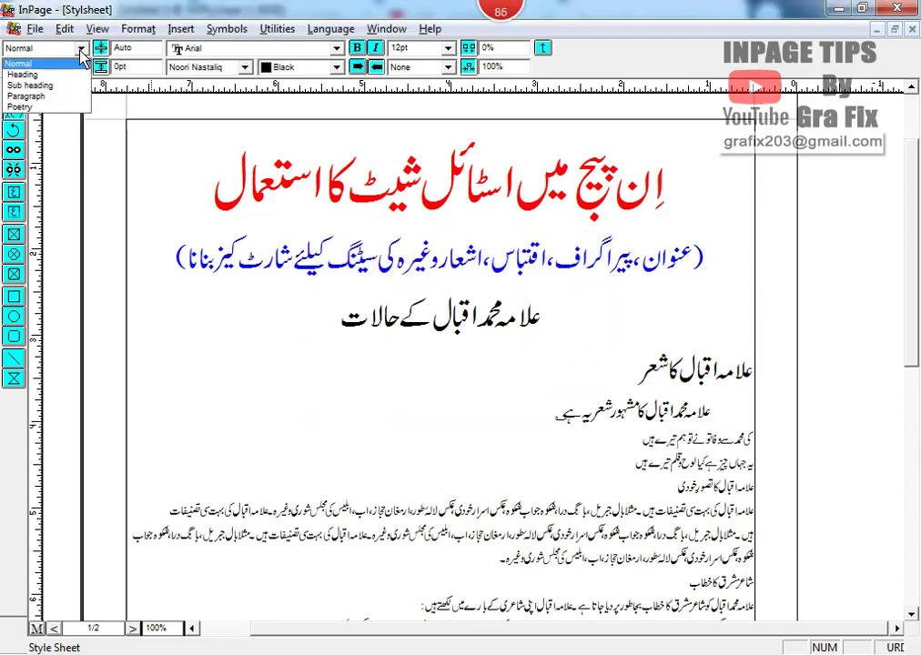
pyautogui.click(75, 109)
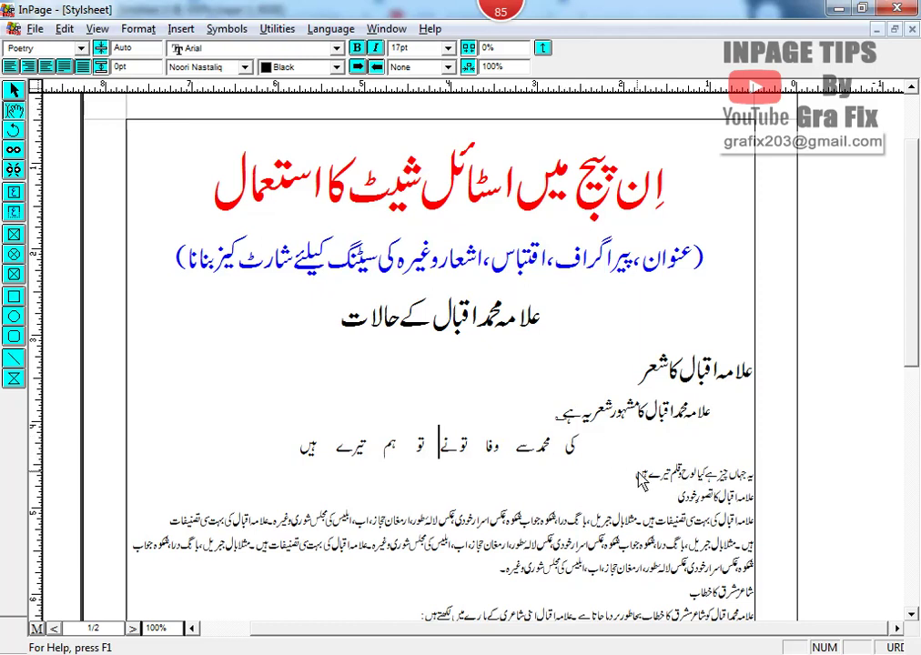
pyautogui.click(518, 483)
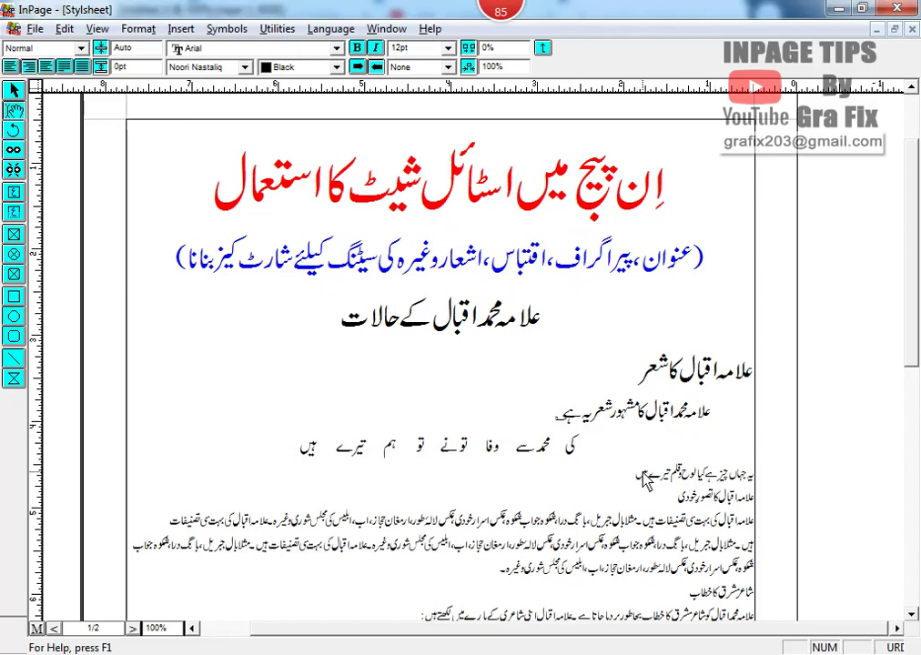
pyautogui.press('F4')
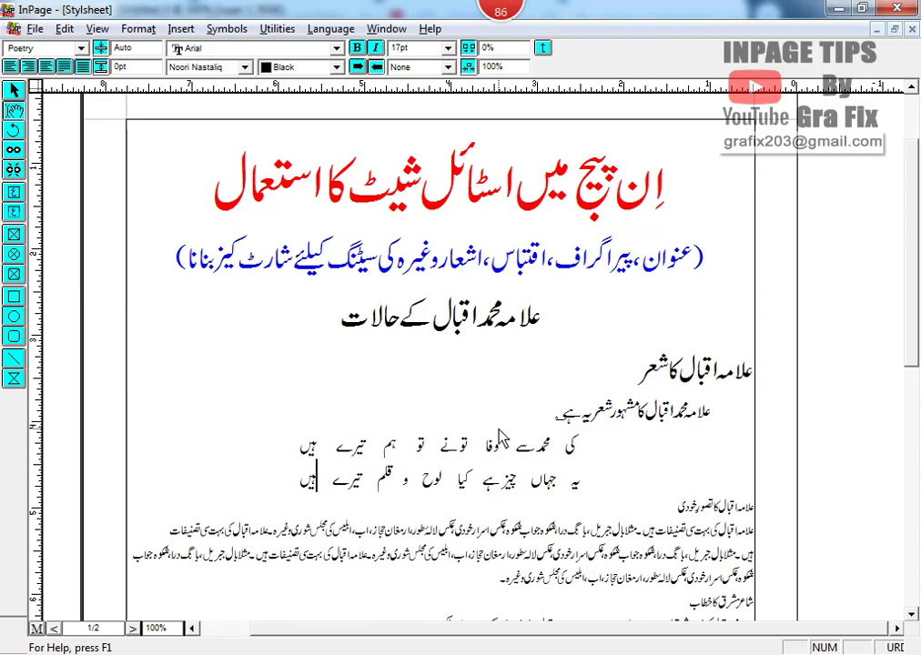
# - Apply the Sub heading style to the short title line directly below the two verse lines
pyautogui.click(534, 444)
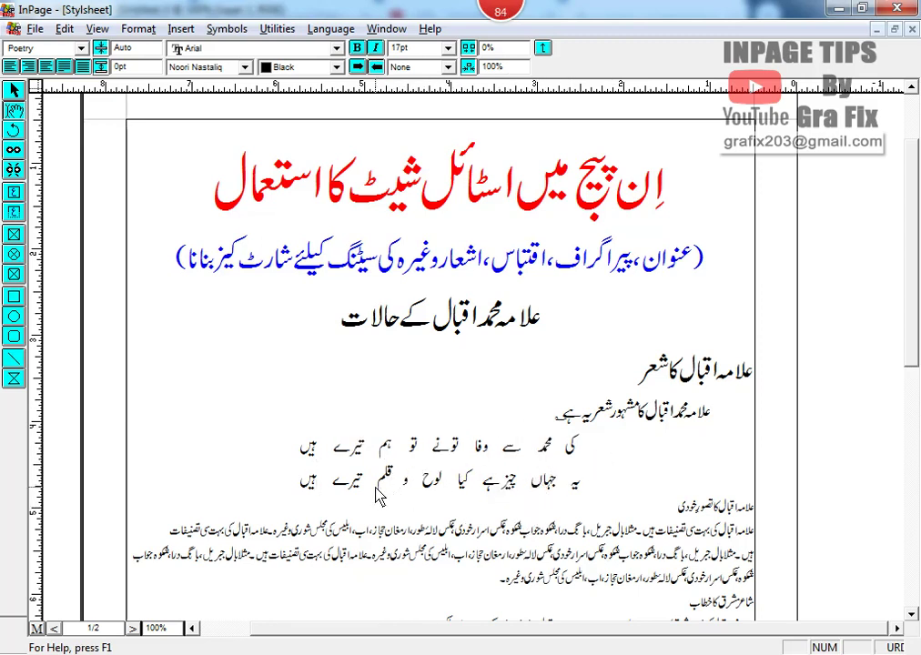
pyautogui.click(717, 515)
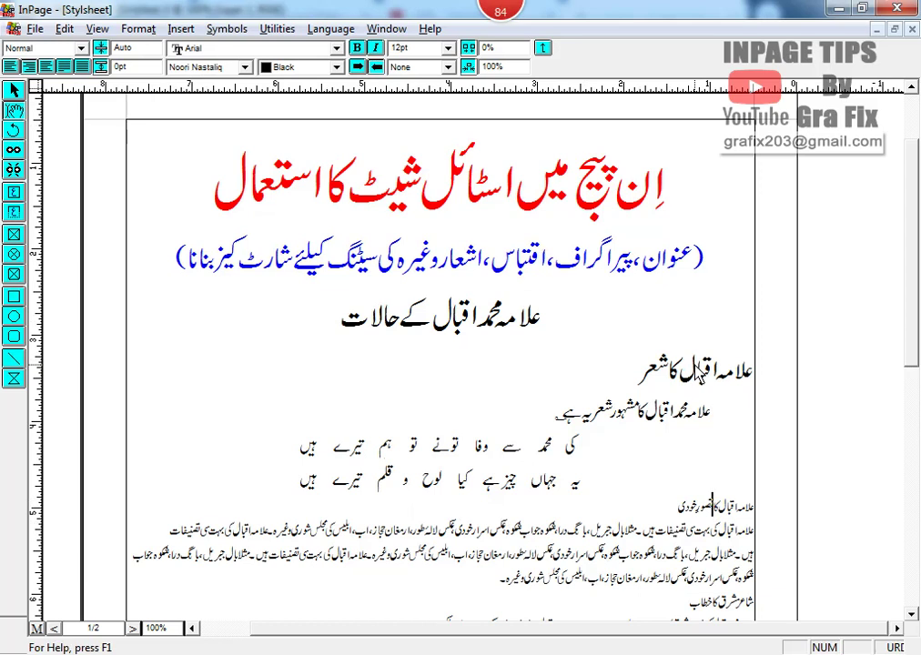
pyautogui.click(82, 49)
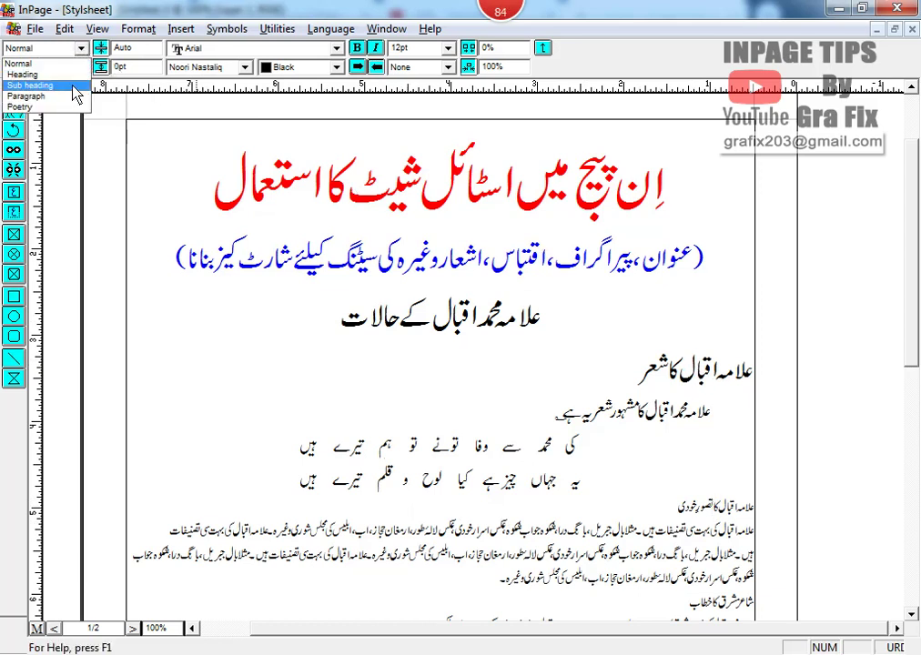
pyautogui.click(73, 87)
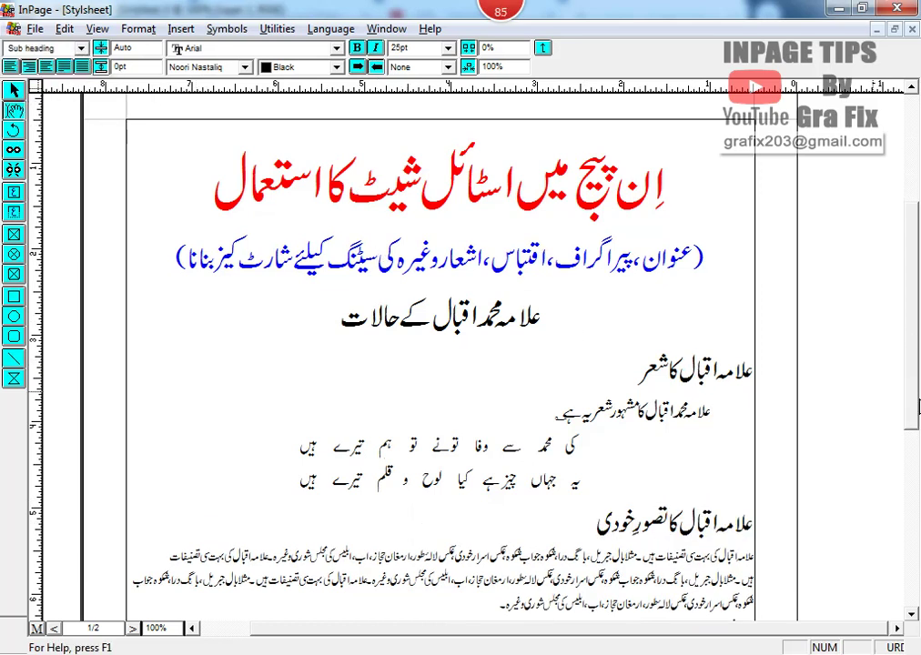
# - Apply the Paragraph style to the multi-line text block below the second subheading
pyautogui.scroll(-3, 455, 364)
pyautogui.click(661, 269)
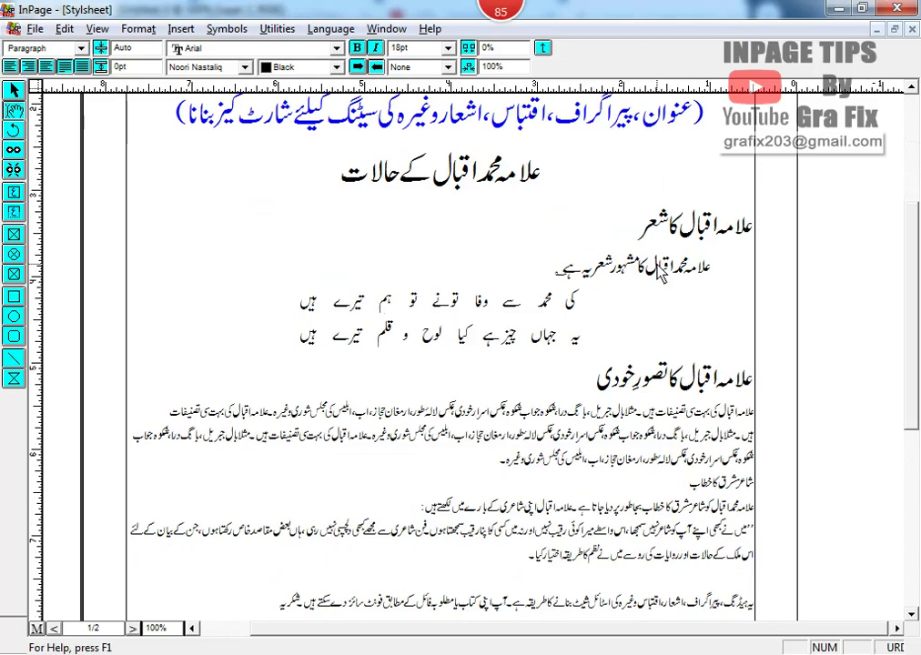
pyautogui.click(568, 333)
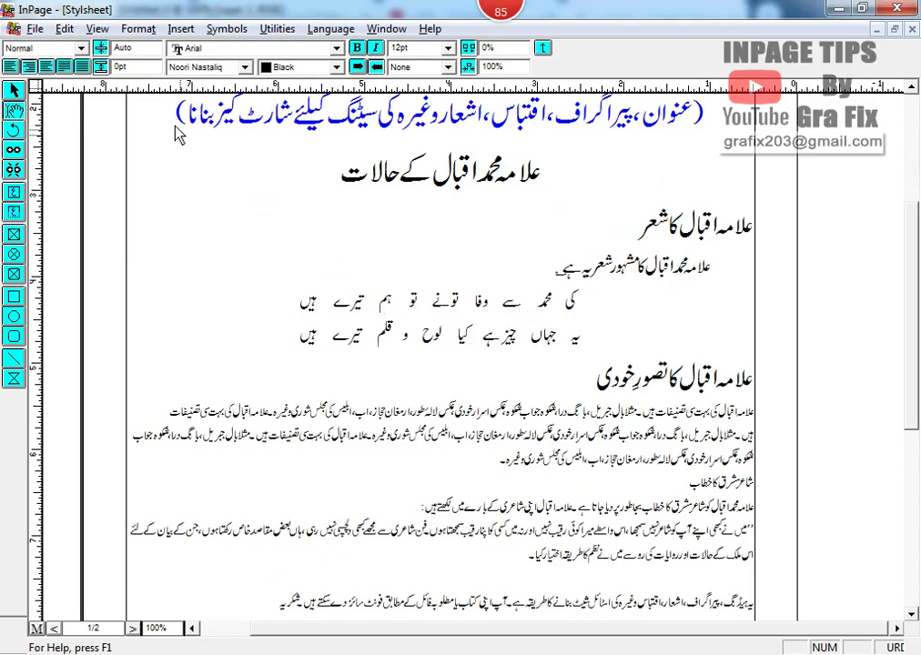
pyautogui.click(73, 48)
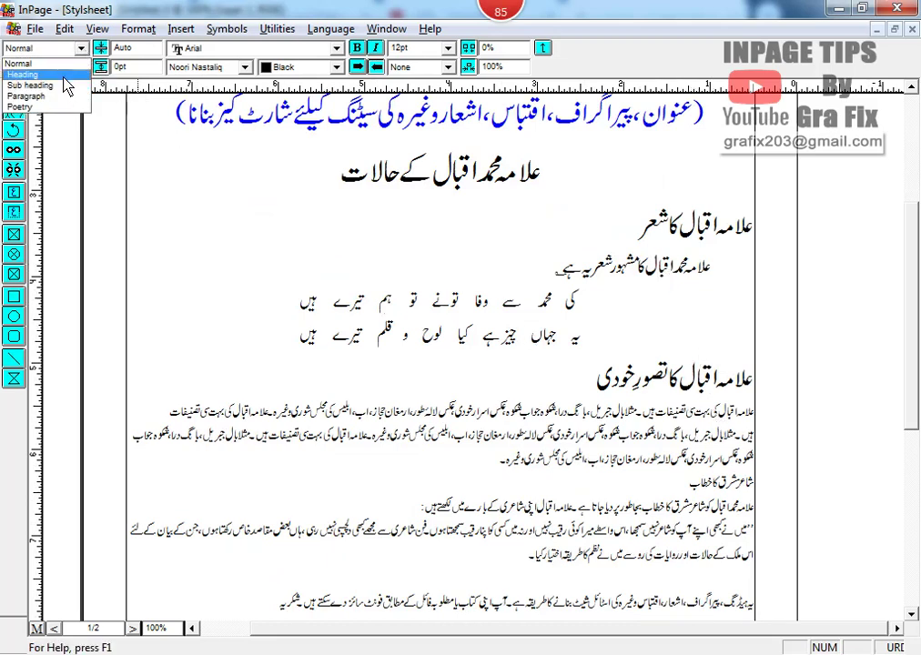
pyautogui.click(63, 96)
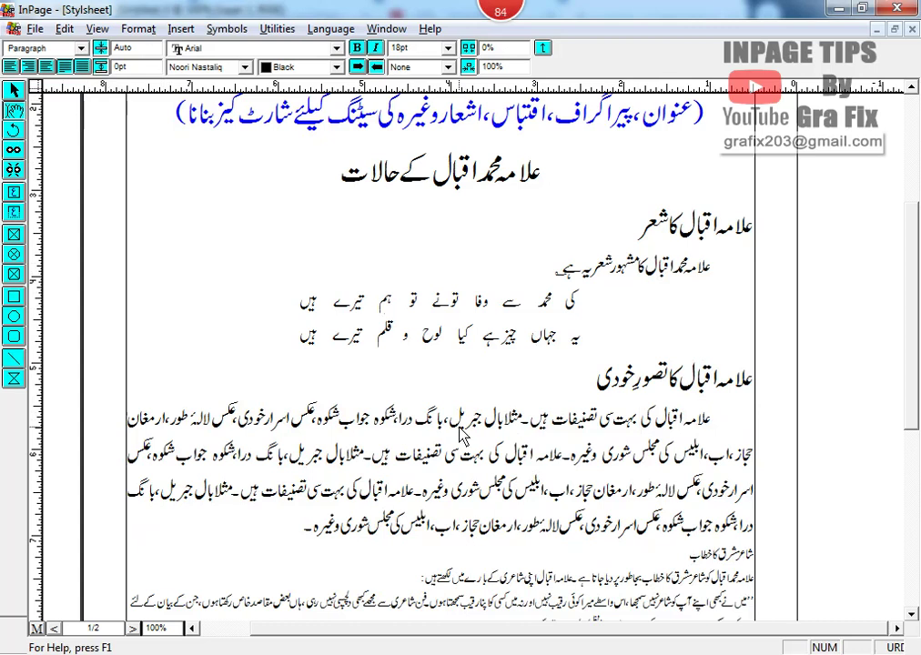
# - Apply the Sub heading style to the title line شاعر مشرق کا خطاب below the long paragraph
pyautogui.scroll(-3, 874, 470)
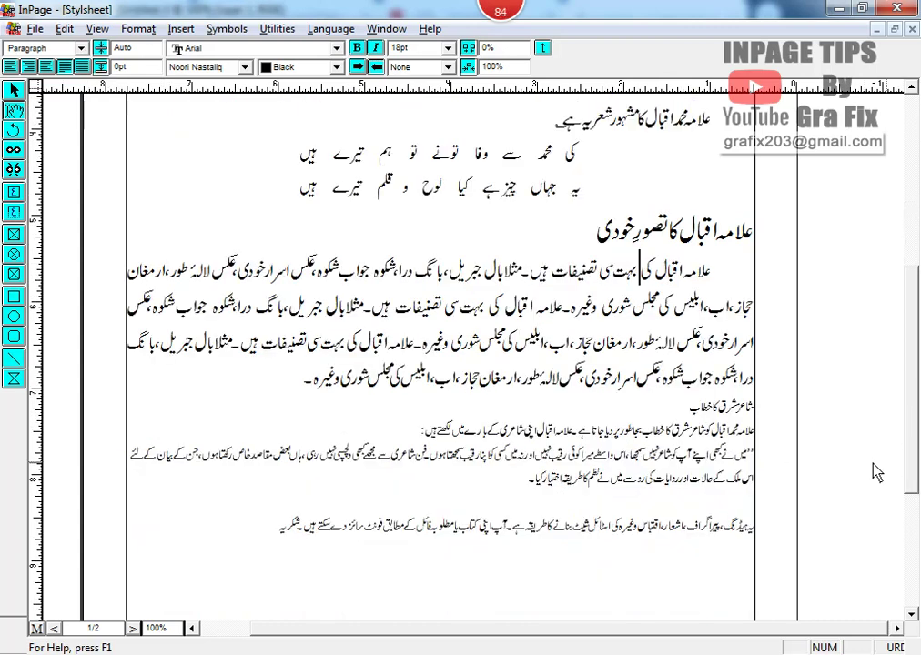
pyautogui.click(705, 410)
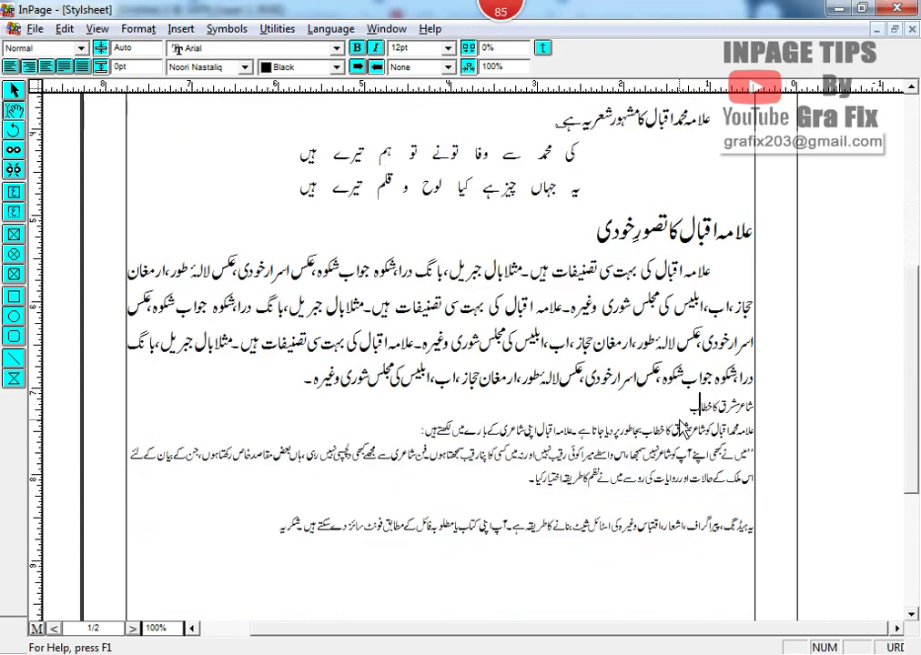
pyautogui.click(81, 48)
pyautogui.click(67, 87)
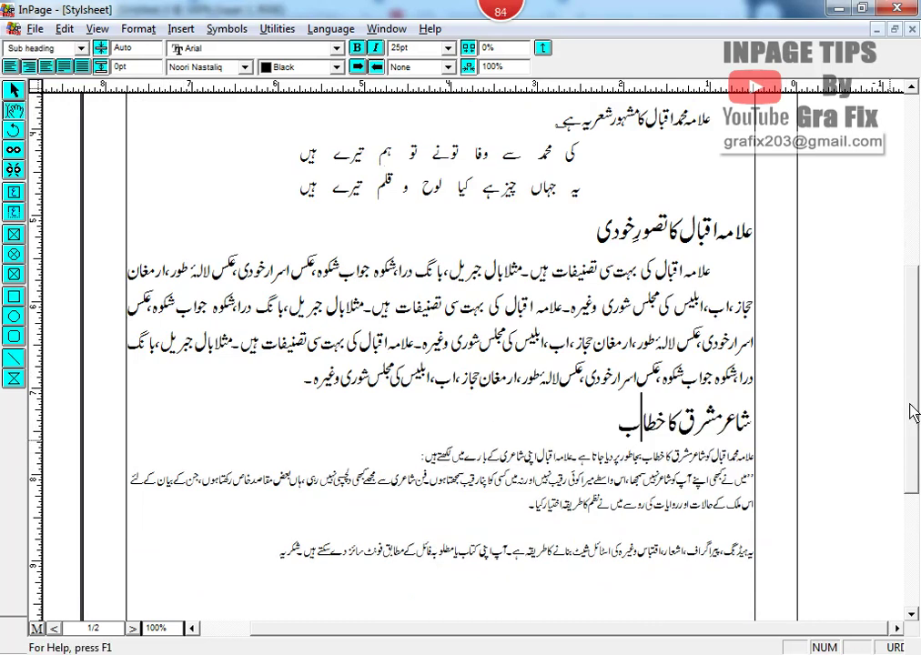
# - Apply the Paragraph style to the introductory line below the subheading شاعر مشرق کا خطاب
pyautogui.scroll(-3, 717, 389)
pyautogui.click(562, 298)
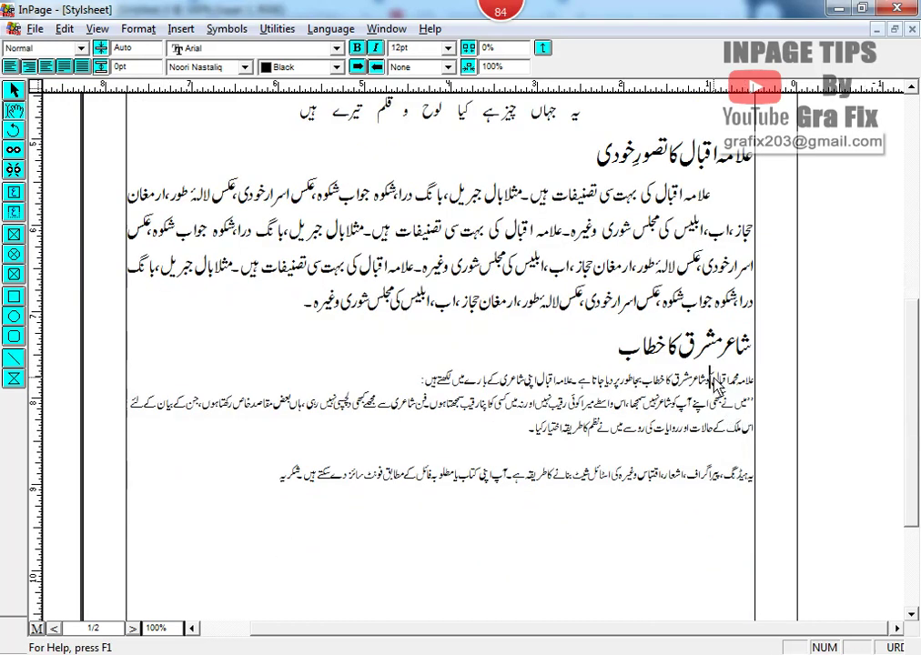
pyautogui.click(82, 48)
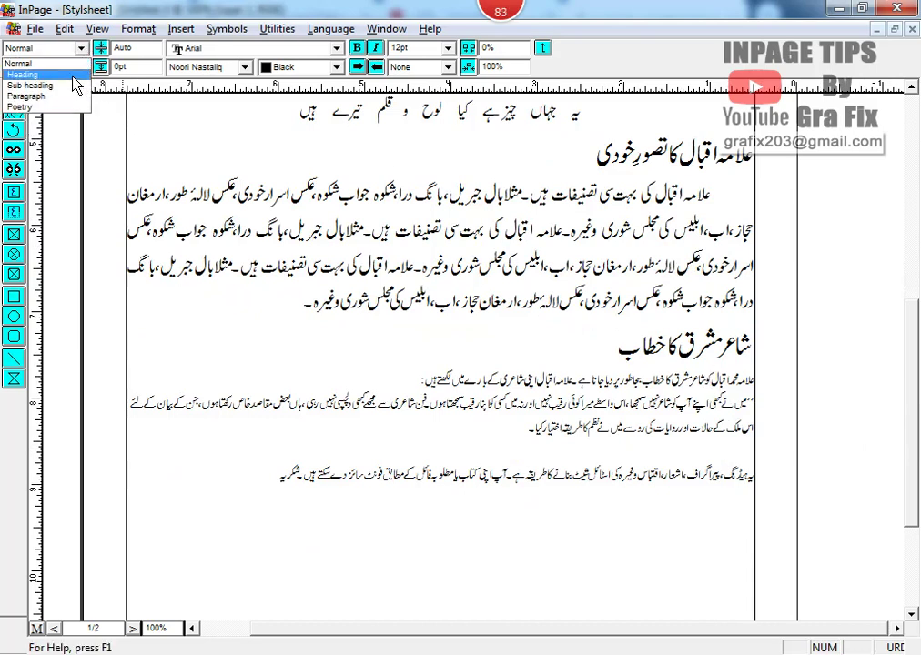
pyautogui.click(71, 95)
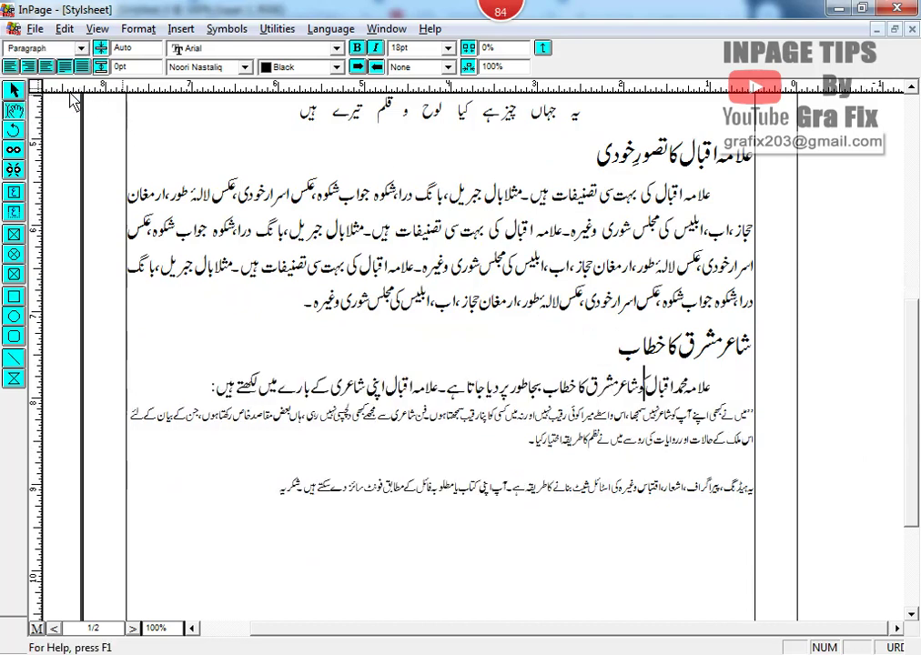
# - With the cursor in the quotation below that introductory line, create a style sheet named Qout with the shortcut key q
pyautogui.scroll(-1, 675, 392)
pyautogui.click(676, 388)
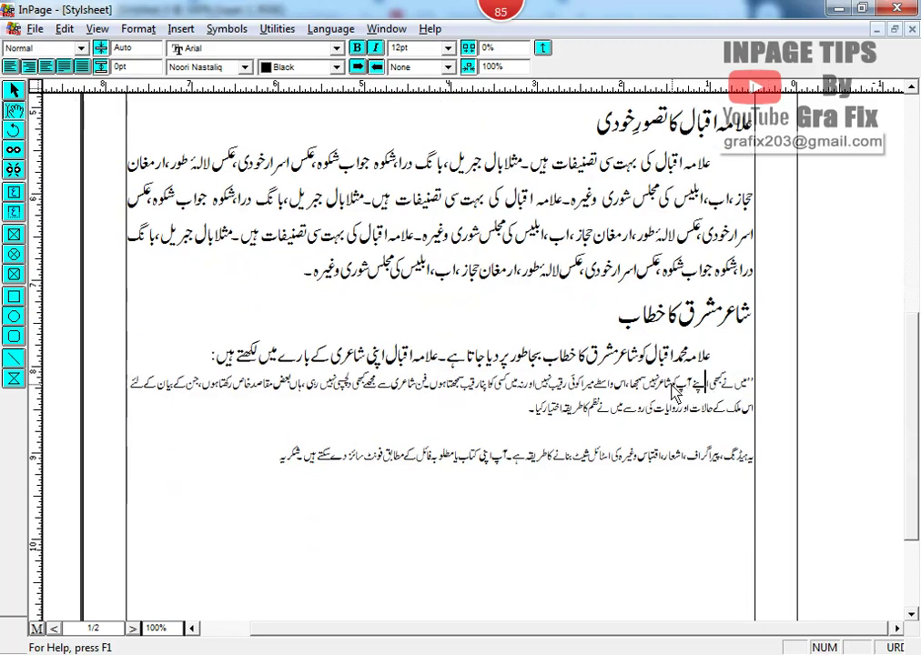
pyautogui.click(139, 29)
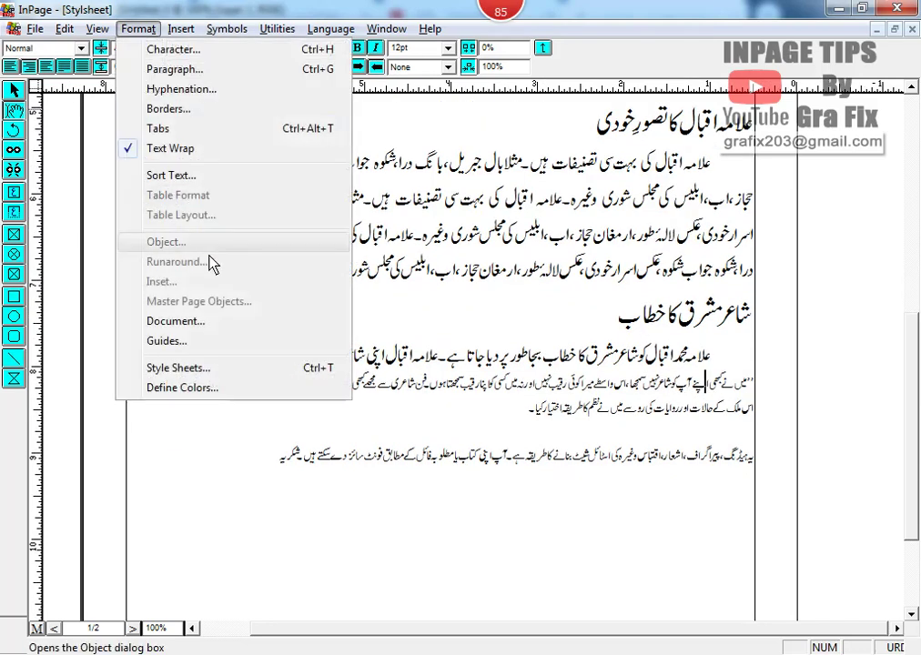
pyautogui.click(227, 373)
pyautogui.click(572, 359)
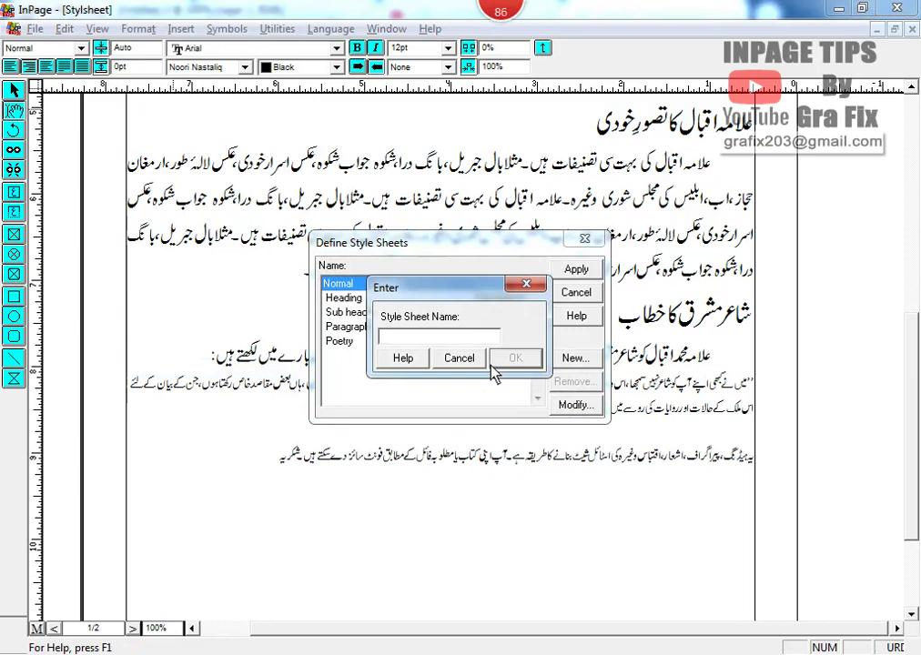
pyautogui.write('Qout')
pyautogui.click(518, 360)
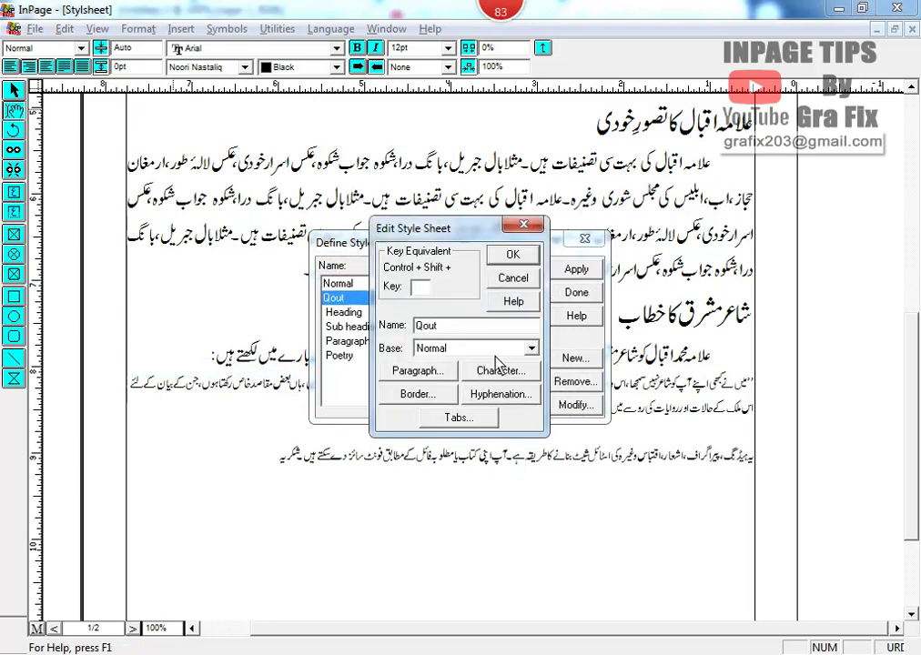
pyautogui.moveTo(426, 233); pyautogui.dragTo(515, 216)
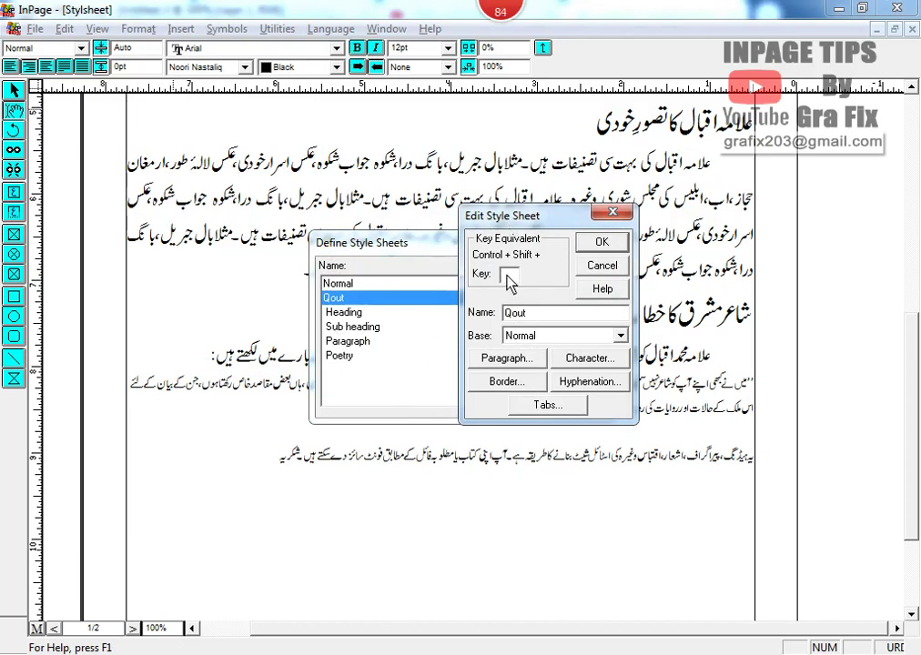
pyautogui.click(508, 278)
pyautogui.write('4')
# - Set the Qout style's alignment to Justified with beginning, end and first-line indents of .5" each
pyautogui.click(527, 362)
pyautogui.click(426, 241)
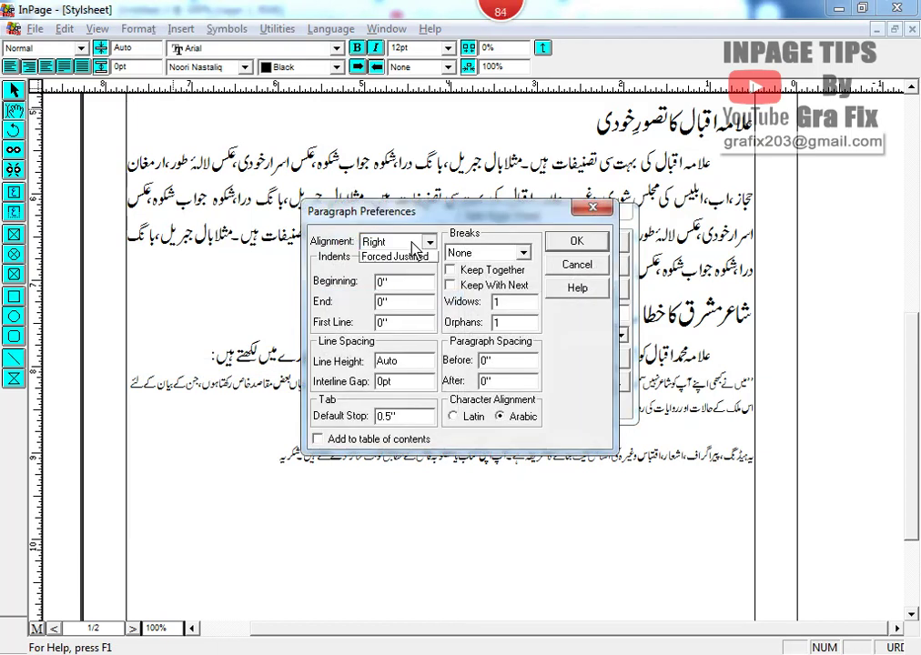
pyautogui.click(393, 294)
pyautogui.doubleClick(381, 281)
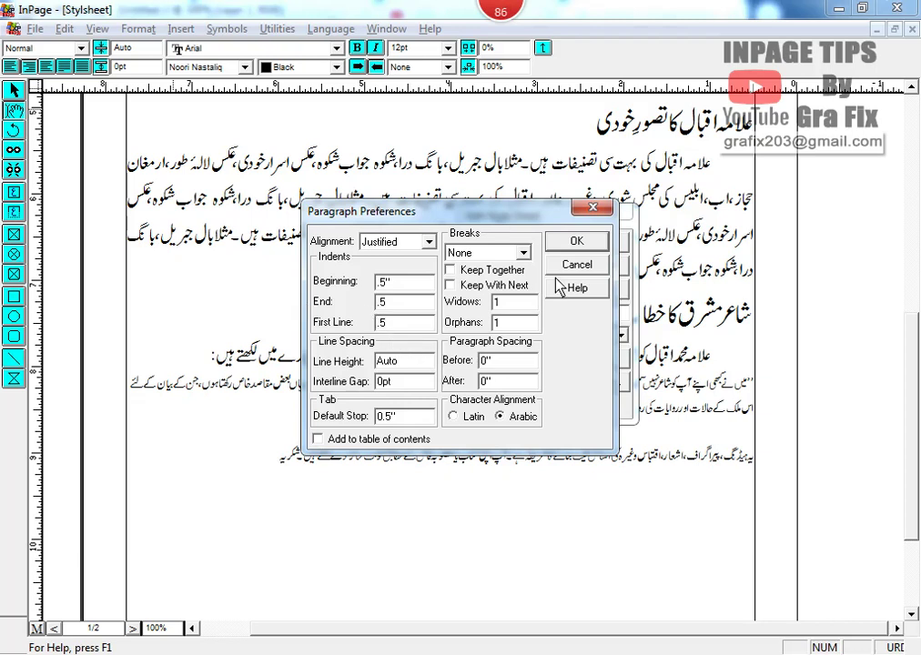
pyautogui.click(594, 242)
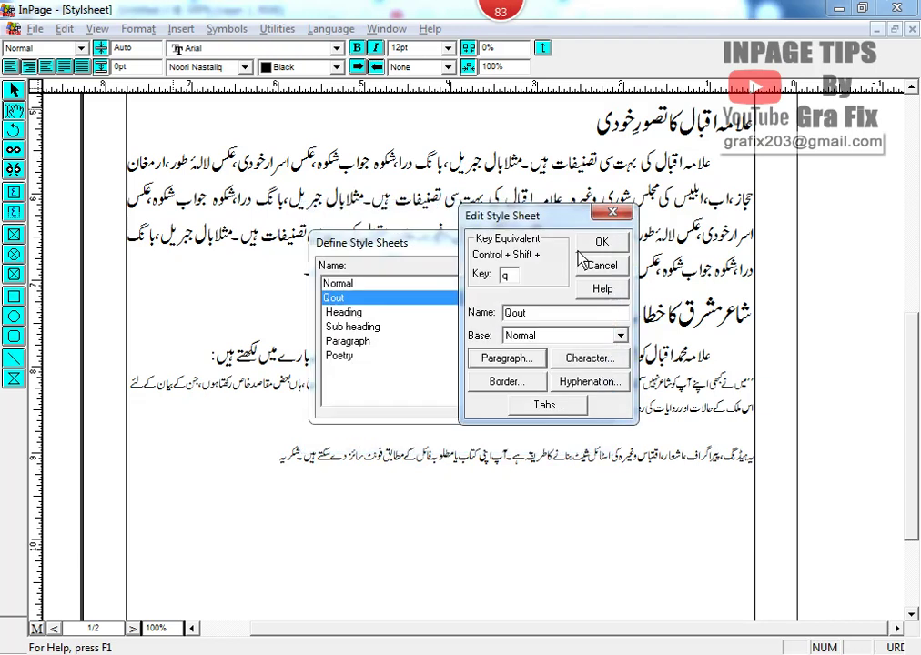
# - Set the Qout style's character size to 16 and save the style sheet definition
pyautogui.click(612, 361)
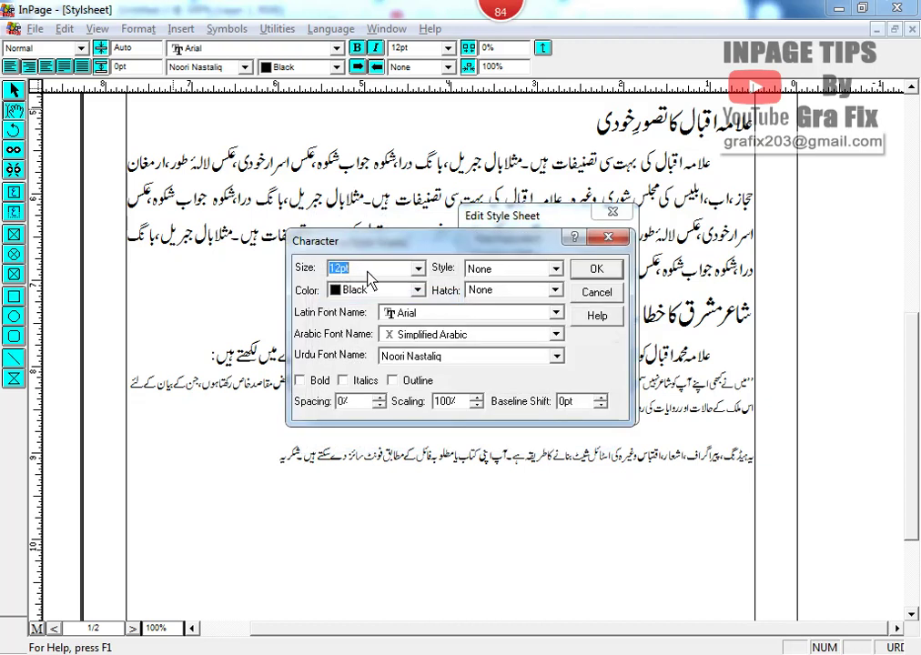
pyautogui.write('16')
pyautogui.click(596, 268)
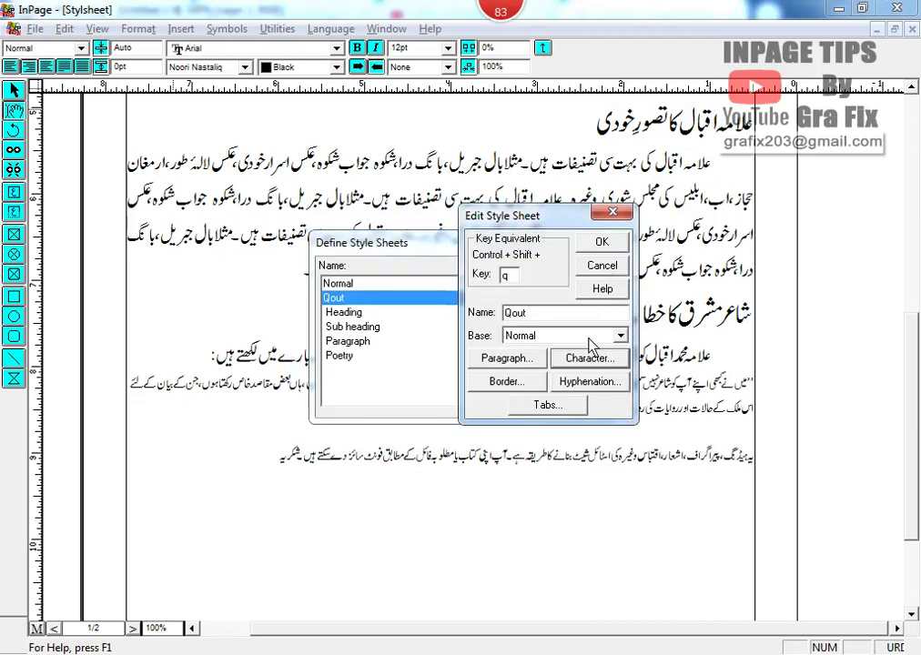
pyautogui.click(601, 241)
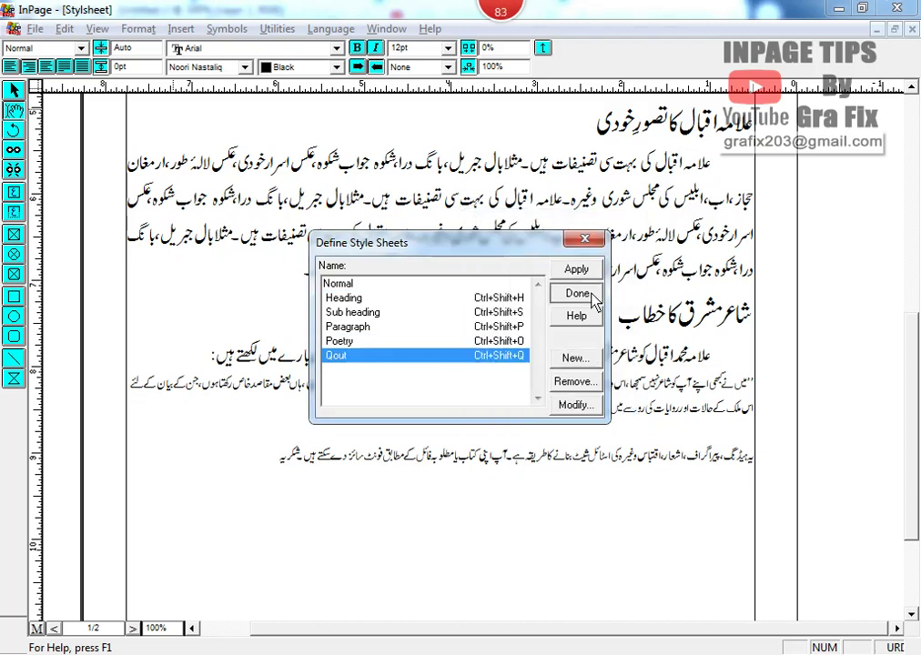
pyautogui.click(592, 297)
# - Apply the Qout style to the quotation paragraph
pyautogui.click(81, 48)
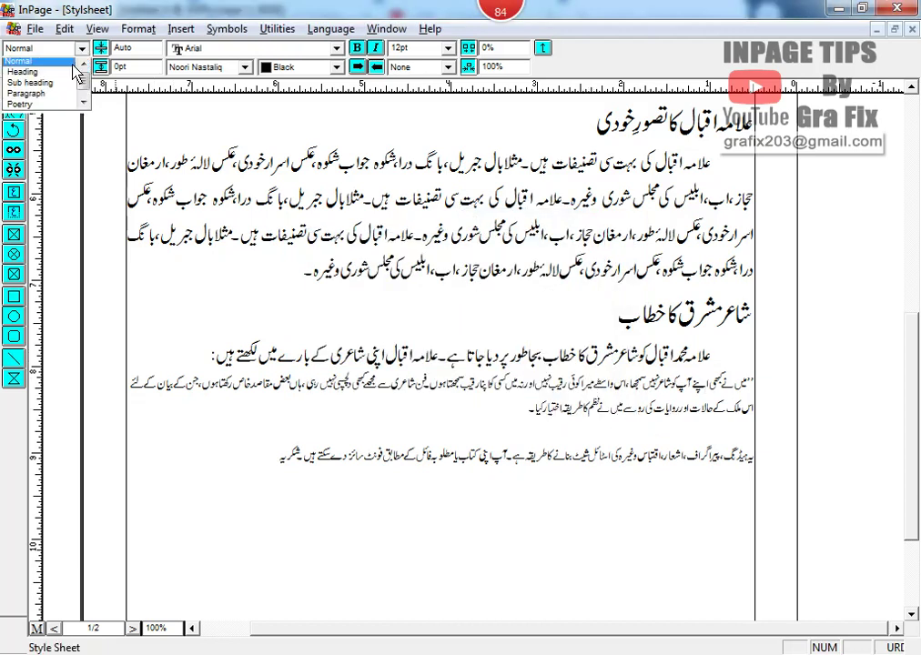
pyautogui.click(83, 104)
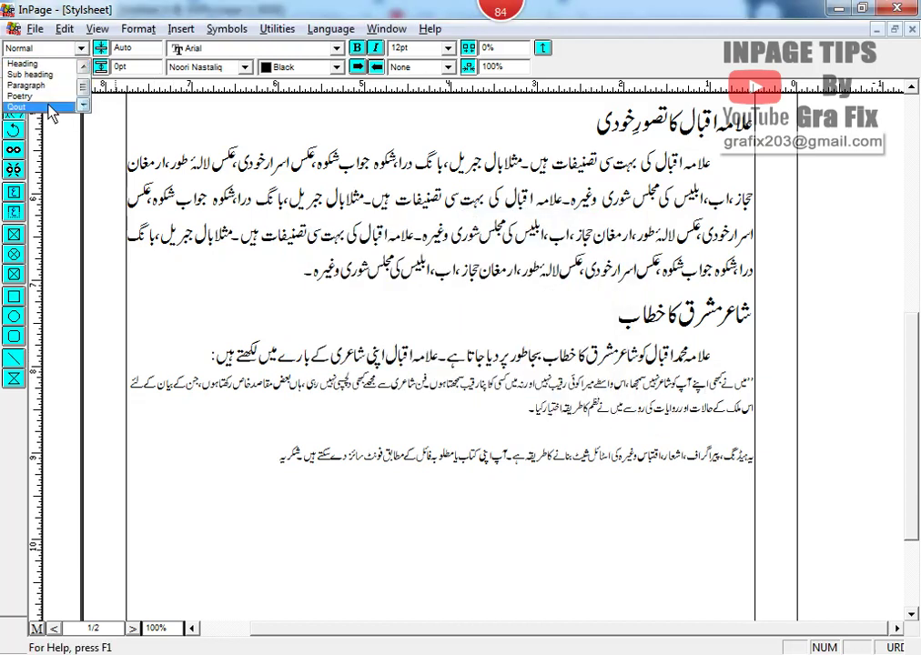
pyautogui.click(50, 108)
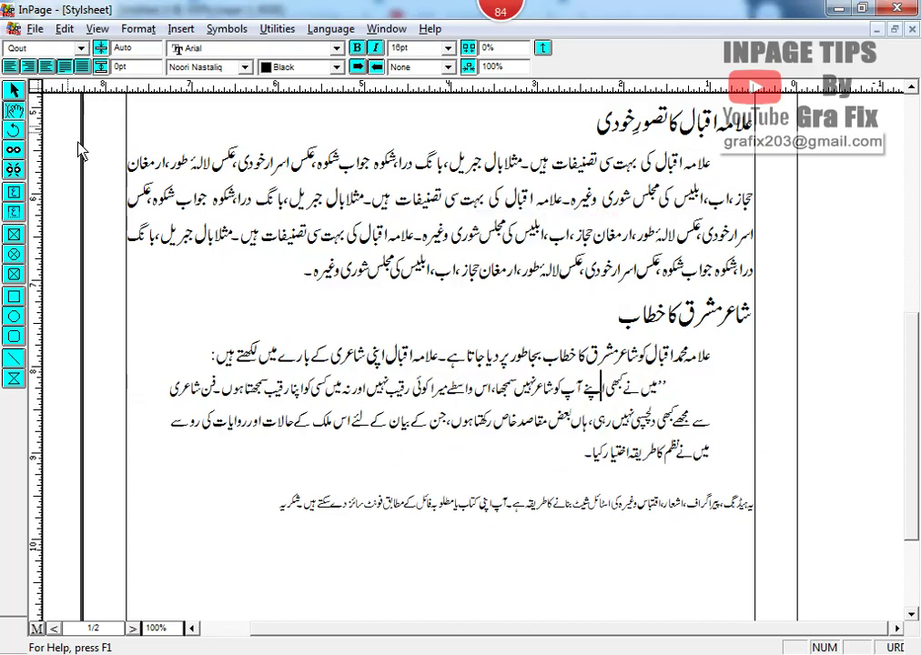
# - Apply the Paragraph style to the closing paragraph by its shortcut and select the paragraph's text
pyautogui.click(619, 503)
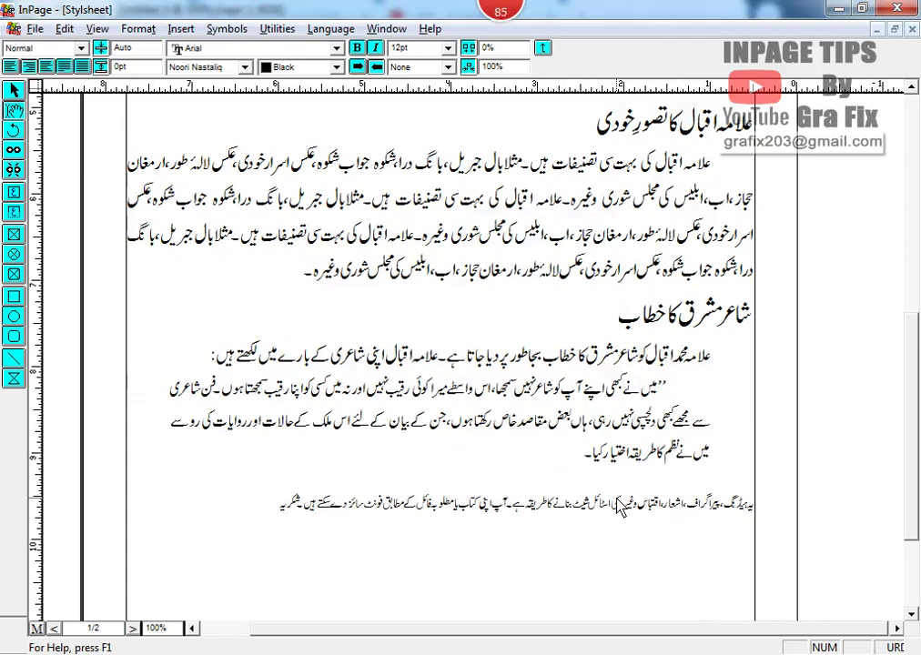
pyautogui.hotkey('ctrl', '2')
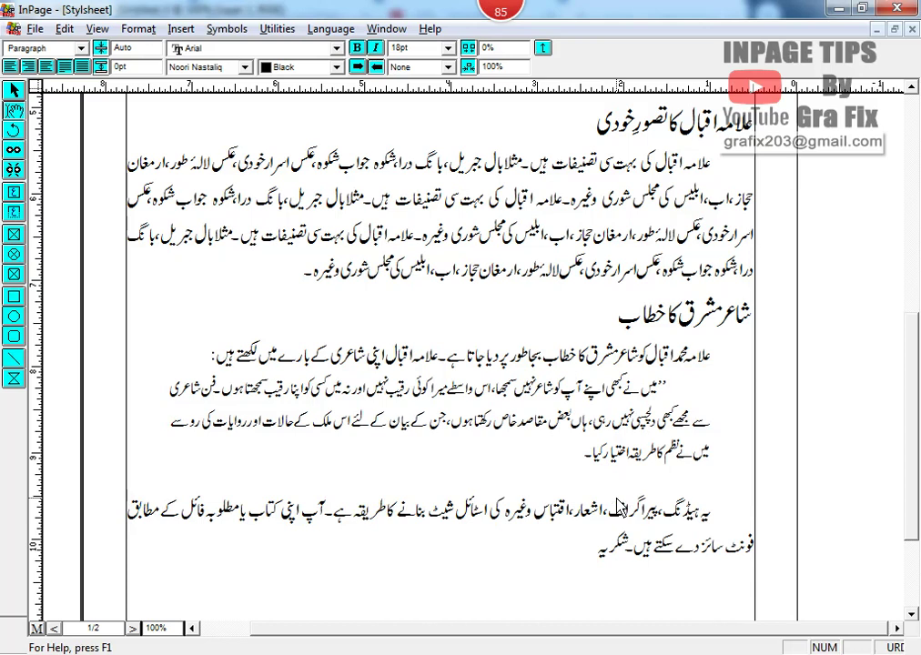
pyautogui.moveTo(582, 559); pyautogui.dragTo(739, 531)
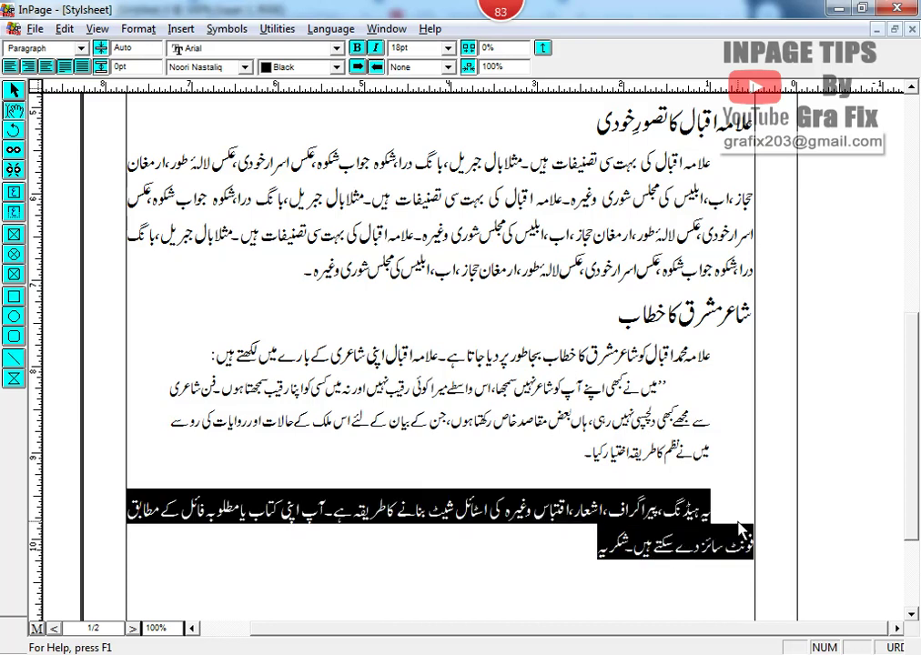
# - Apply the Heading style to the closing paragraph at the end of the page
pyautogui.click(564, 566)
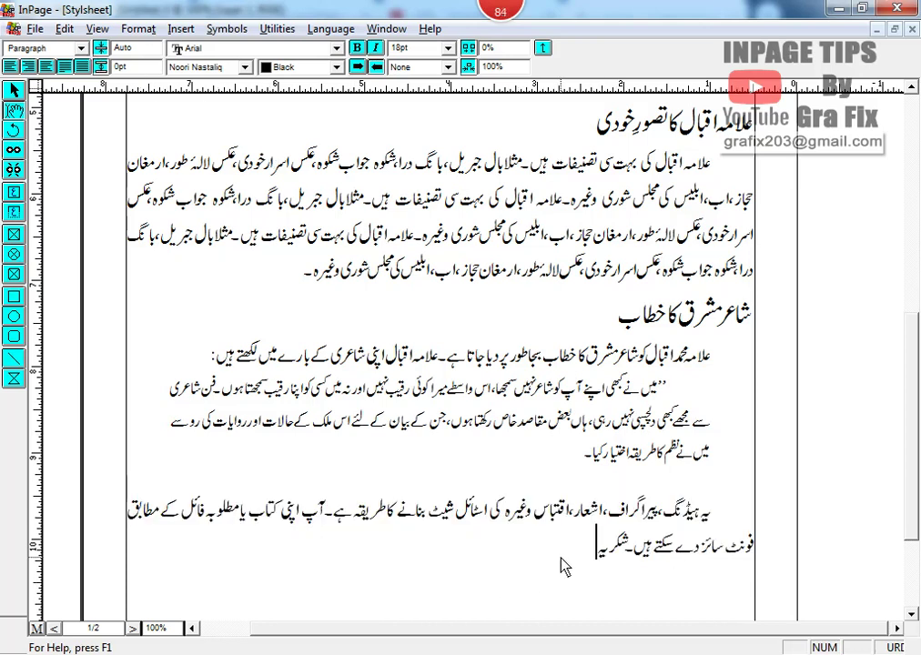
pyautogui.click(66, 48)
pyautogui.click(36, 59)
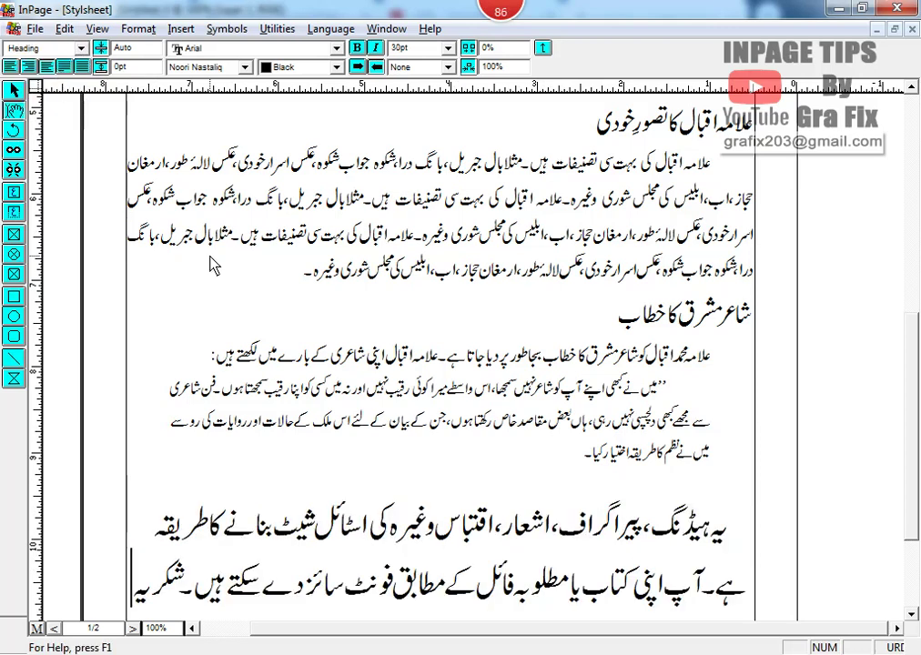
pyautogui.scroll(-1, 500, 467)
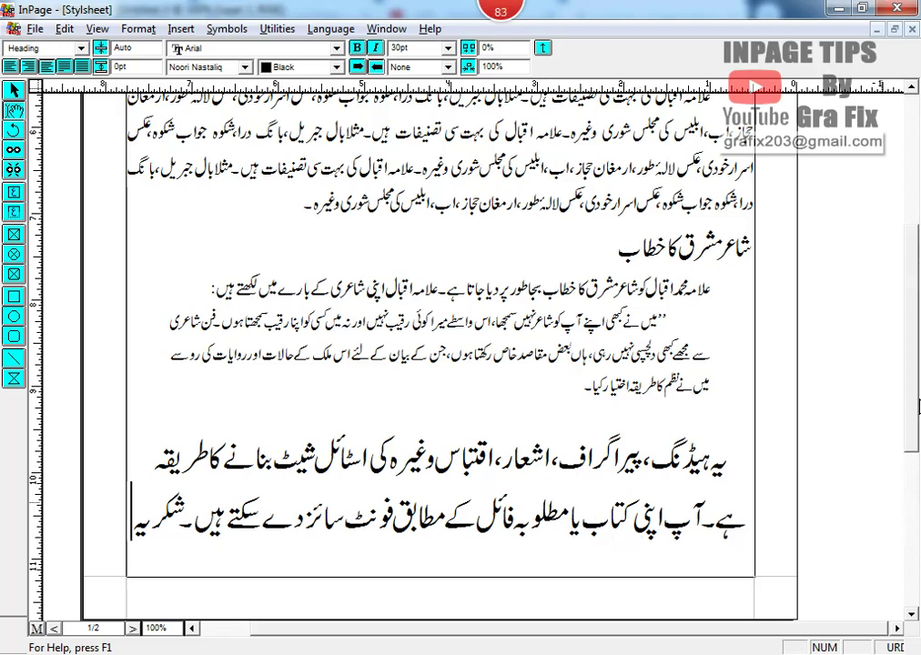
pyautogui.scroll(4, 918, 409)
pyautogui.scroll(1, 912, 427)
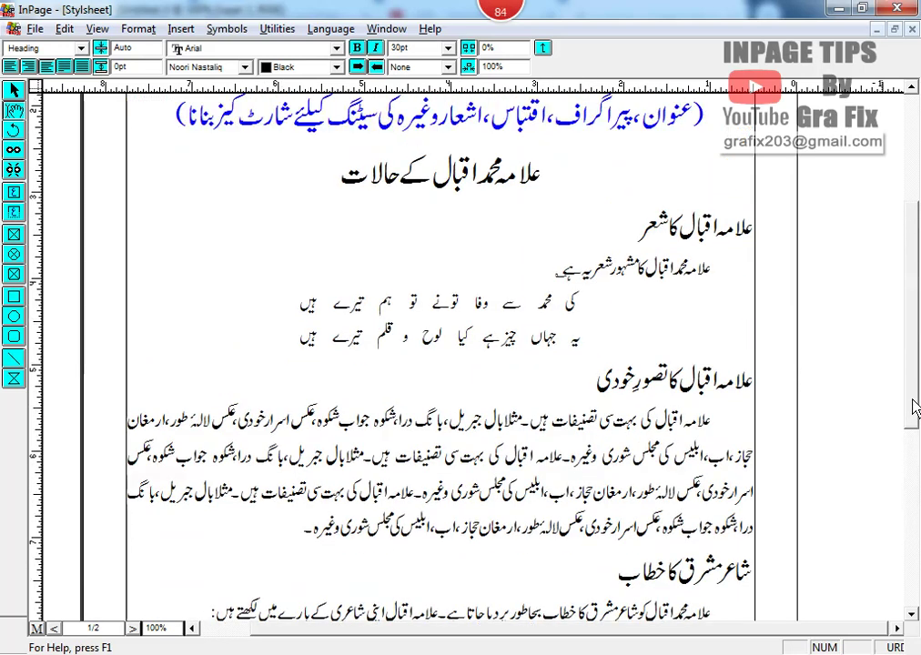
pyautogui.scroll(-2, 915, 441)
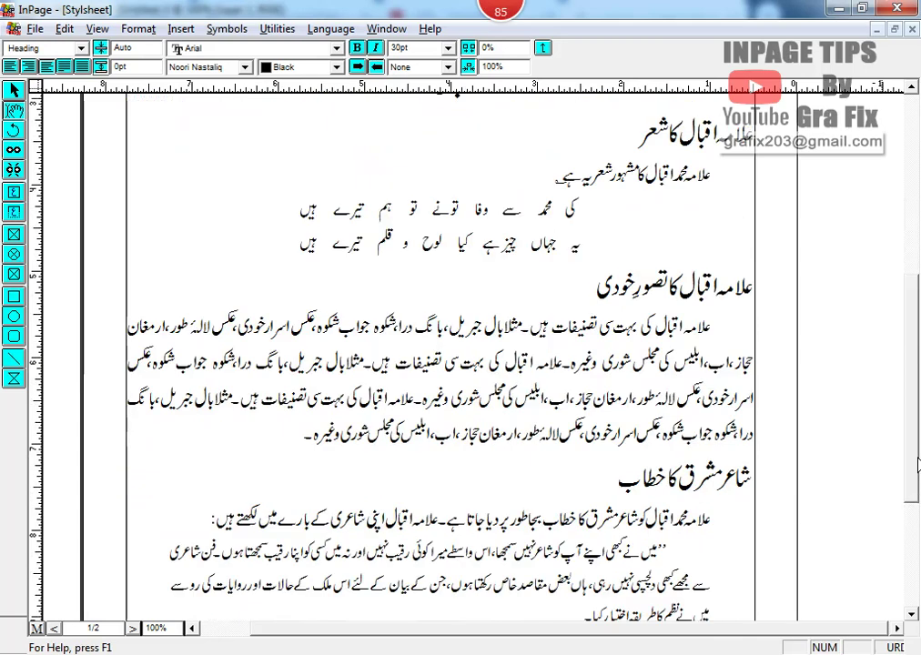
pyautogui.scroll(-1, 910, 419)
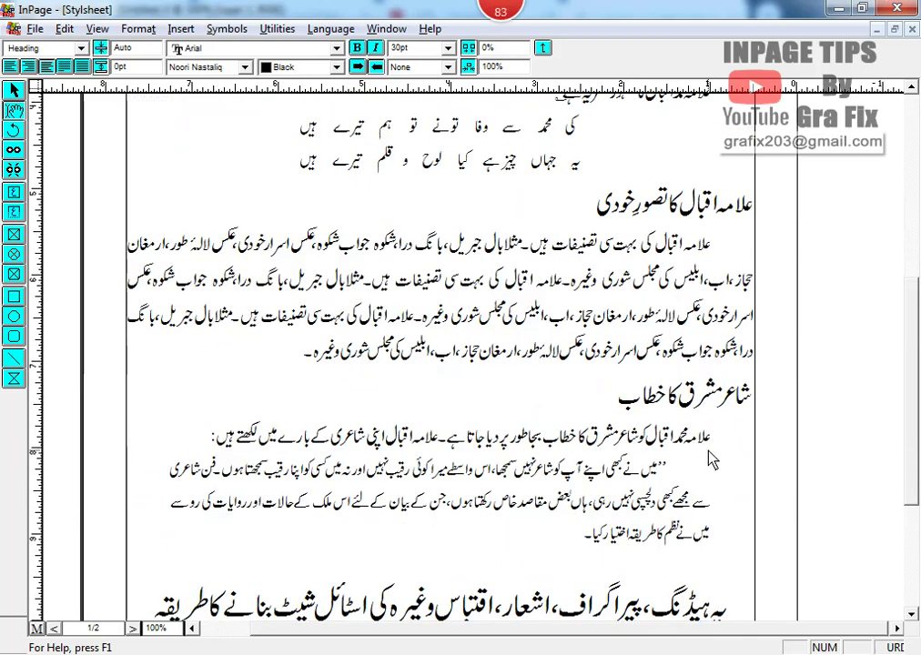